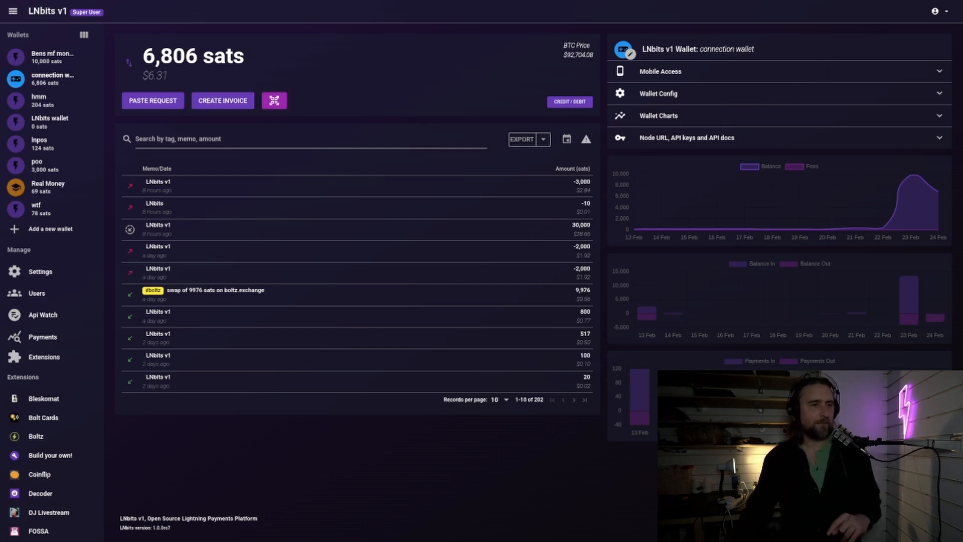
# - Switch the balance's main display to USD and back to sats, and view the configuration options of connection wallet
pyautogui.click(129, 63)
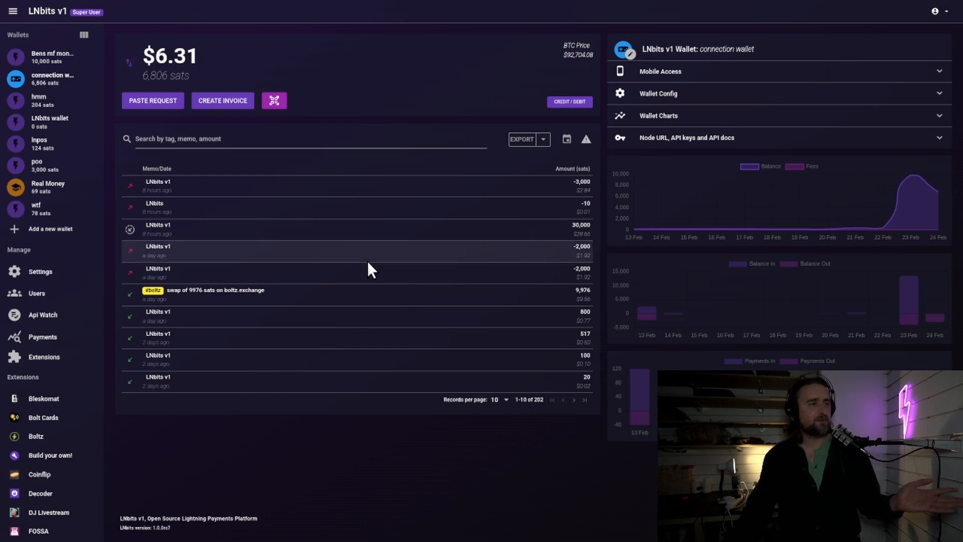
pyautogui.click(131, 64)
pyautogui.click(655, 95)
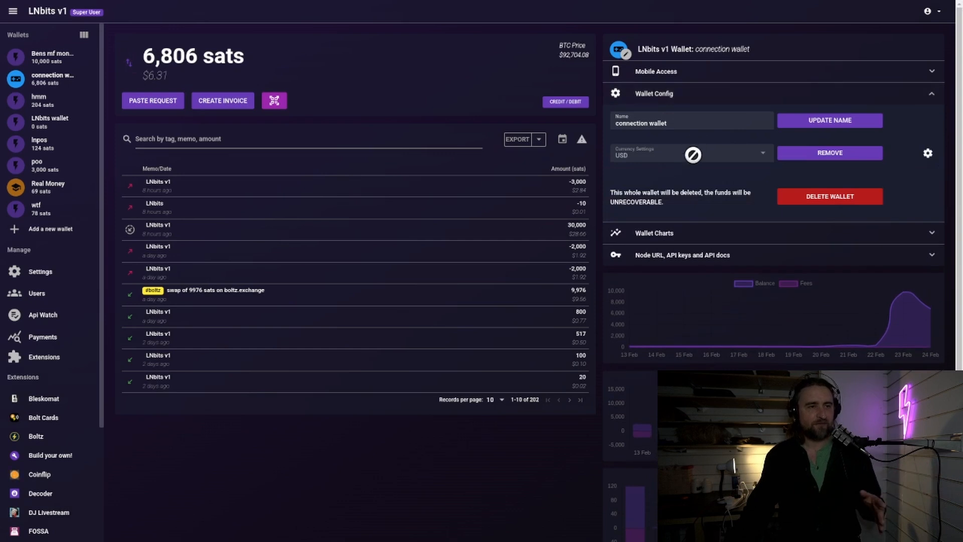
pyautogui.click(682, 95)
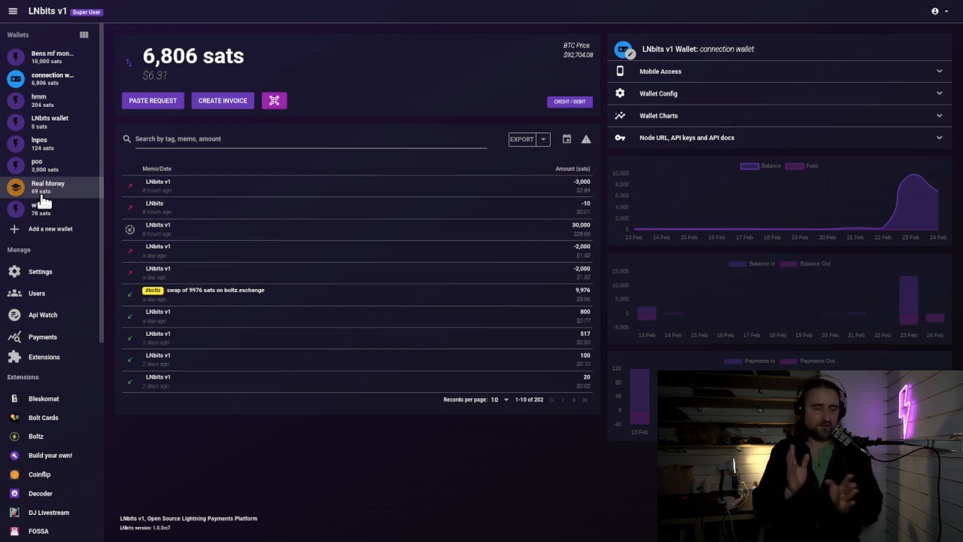
# - Preview the card layout for the wallets and the icon and colour choices for connection wallet, keeping the existing appearance
pyautogui.click(84, 40)
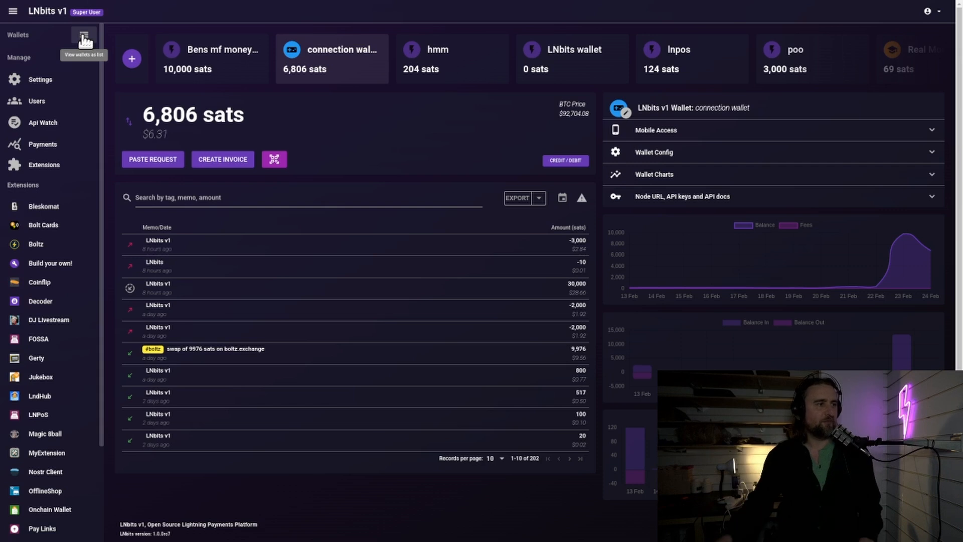
pyautogui.click(83, 39)
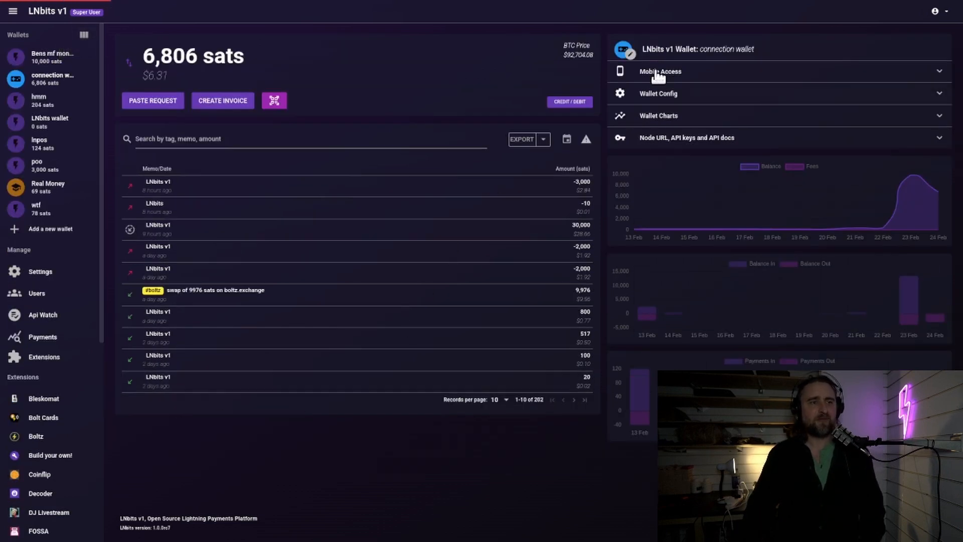
pyautogui.click(624, 50)
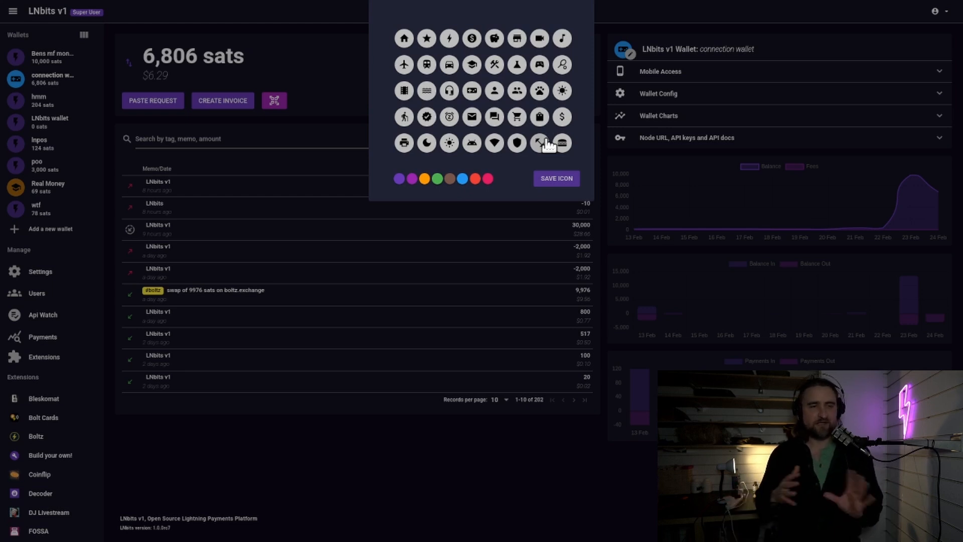
pyautogui.click(323, 78)
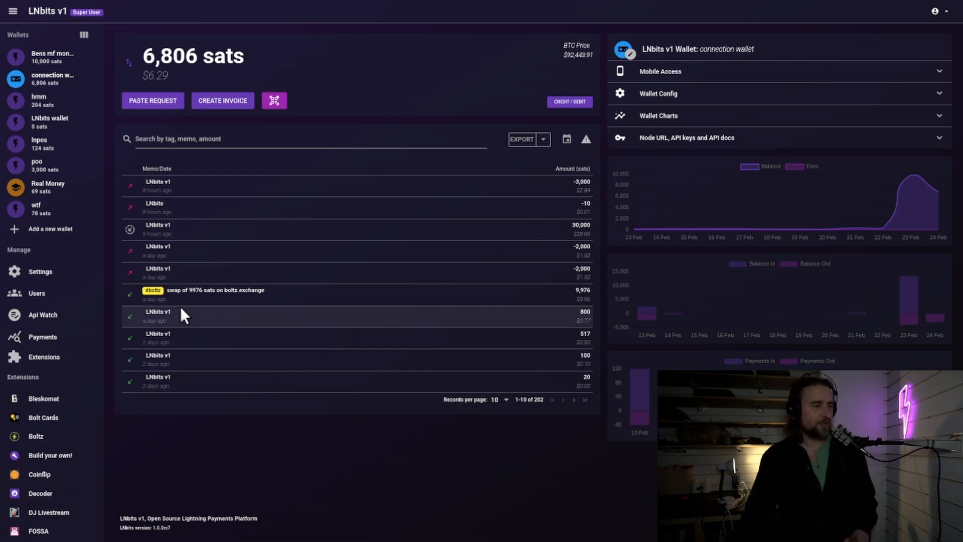
# - Review the wallet payments and the account details of the eighth user listed in user management
pyautogui.click(87, 296)
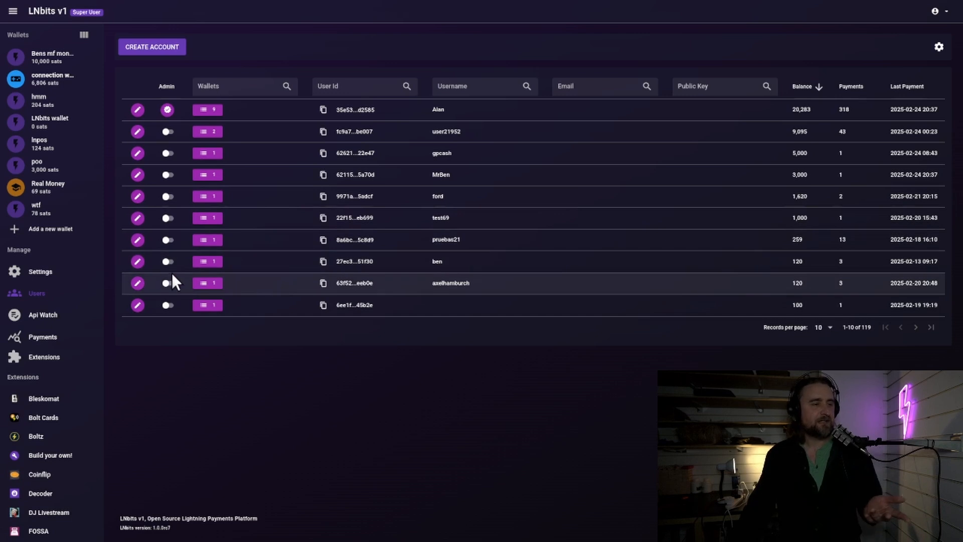
pyautogui.click(200, 264)
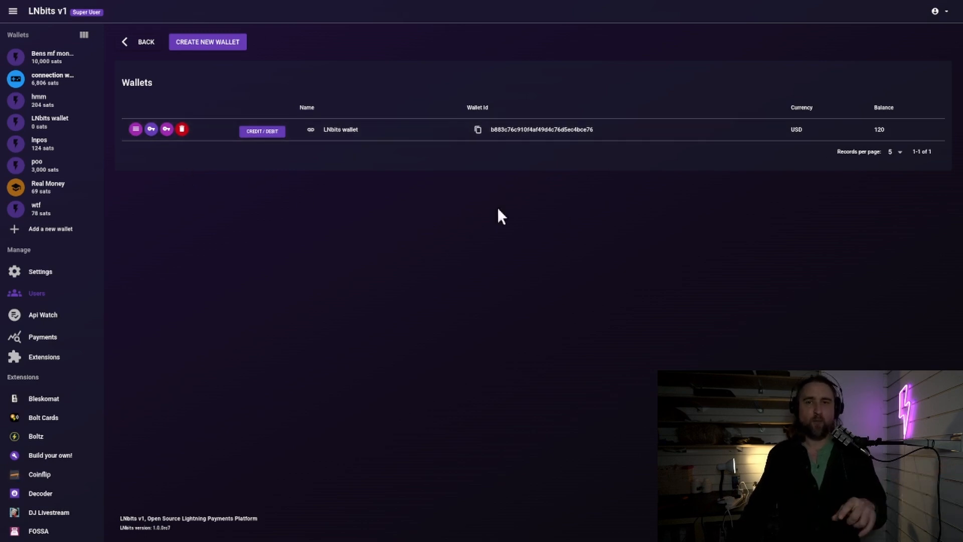
pyautogui.click(141, 131)
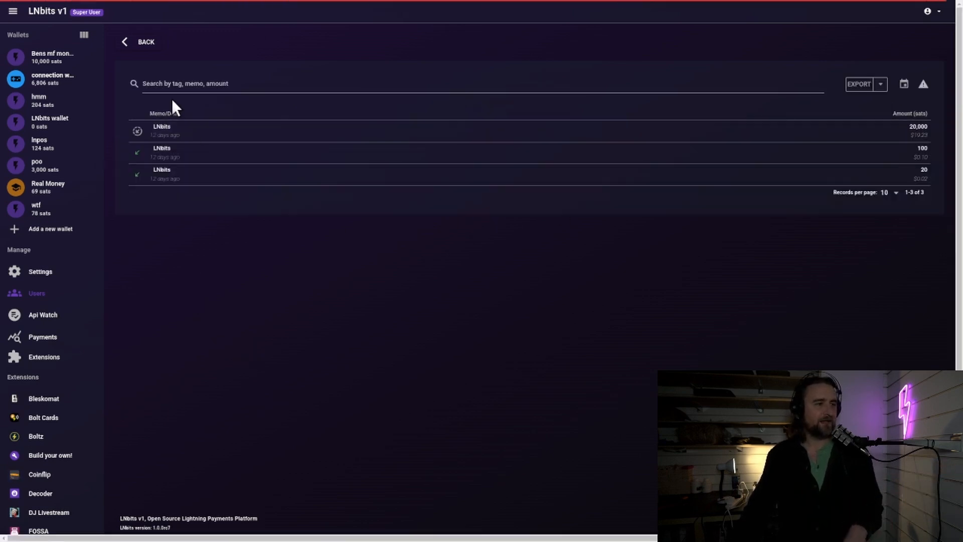
pyautogui.click(123, 43)
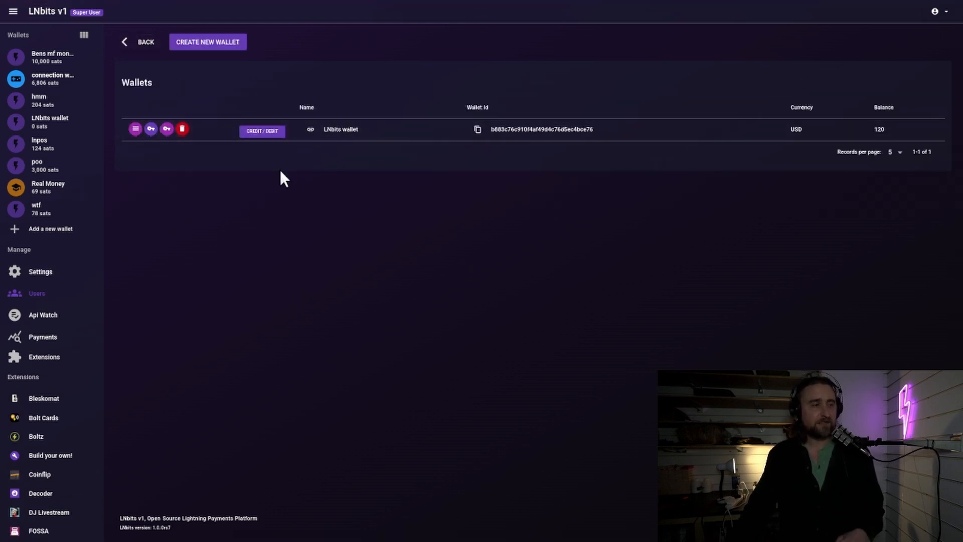
pyautogui.click(132, 46)
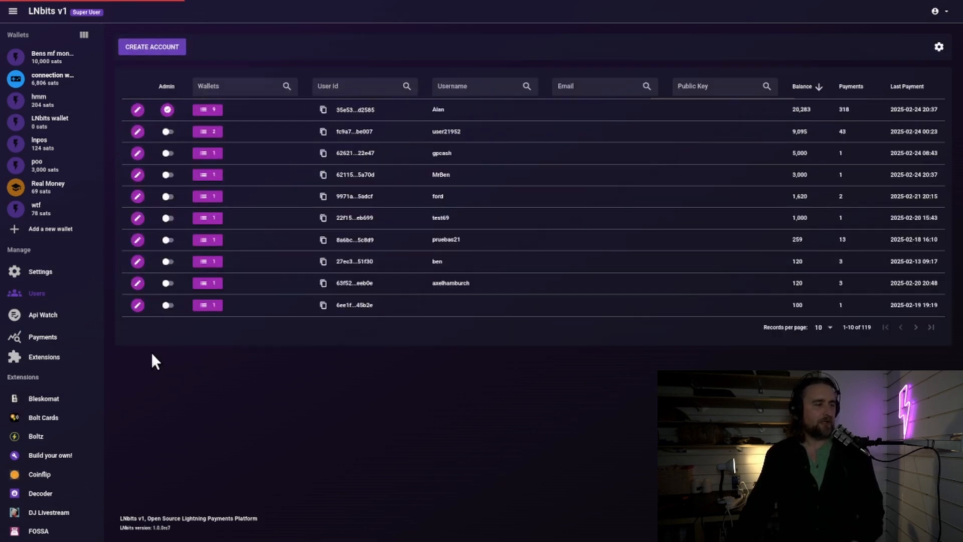
pyautogui.click(137, 262)
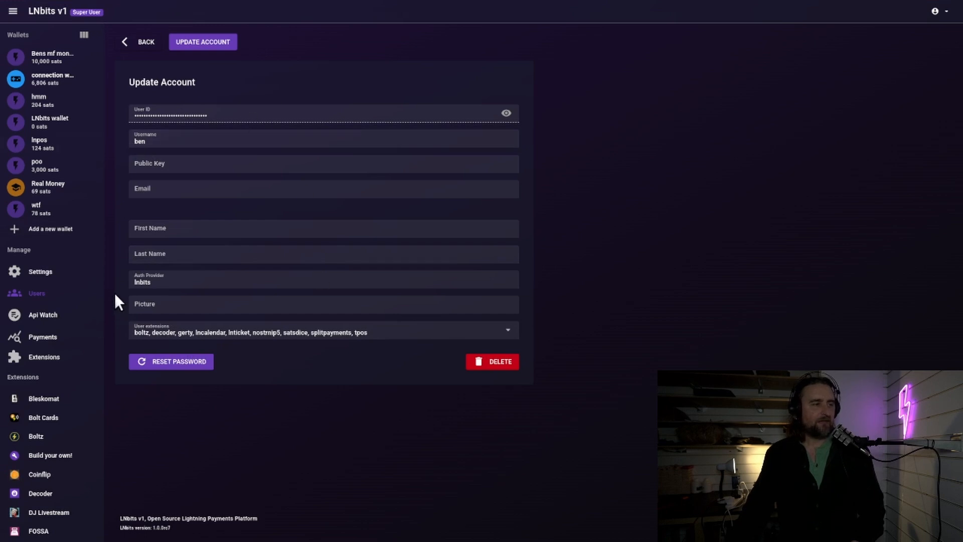
pyautogui.click(135, 46)
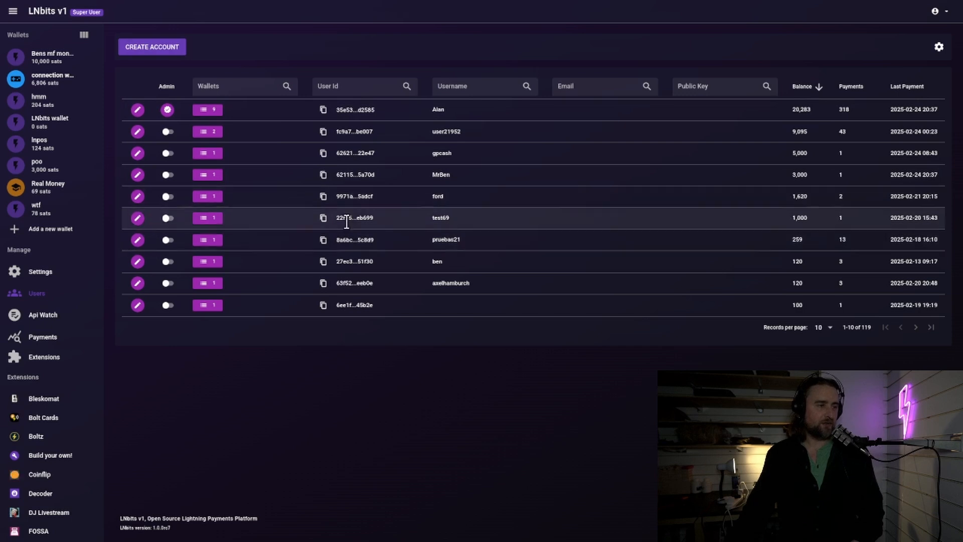
# - Grant the eighth listed user admin rights and revoke them again
pyautogui.click(167, 262)
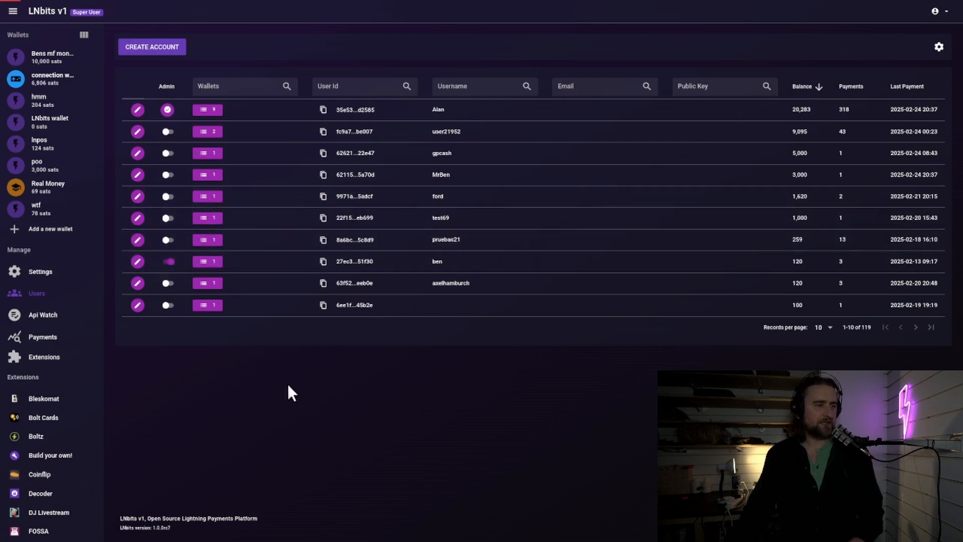
pyautogui.click(170, 262)
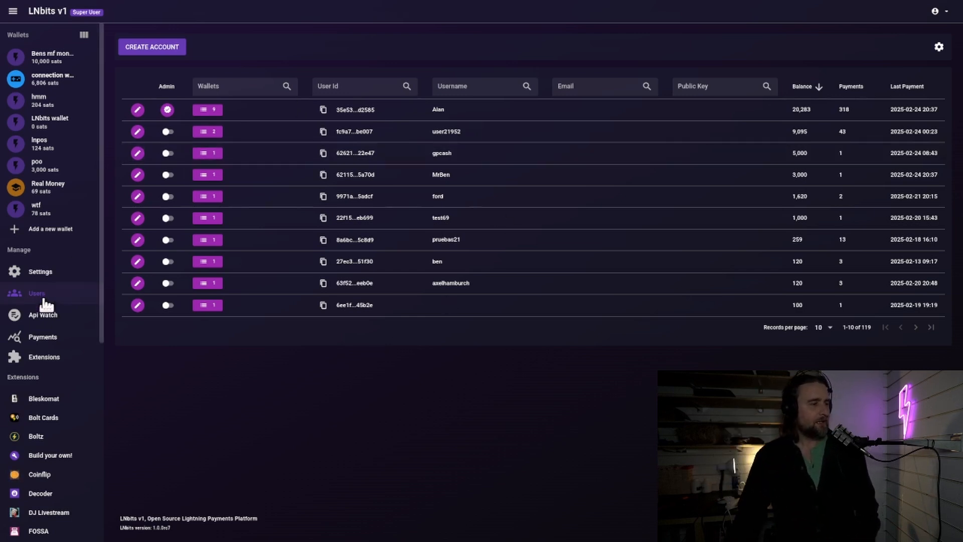
# - Examine the API Watch statistics, including the request share per component in the Components chart
pyautogui.click(47, 322)
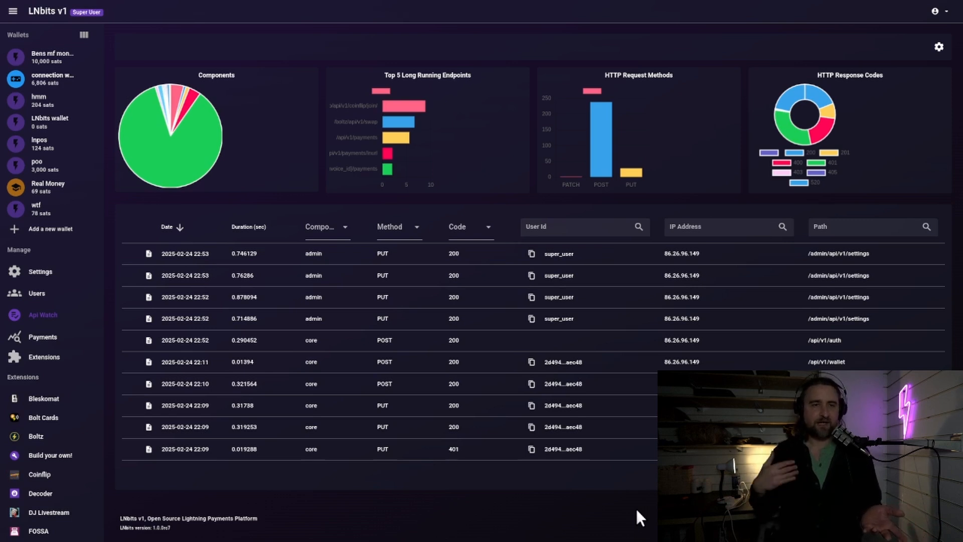
pyautogui.moveTo(187, 132)
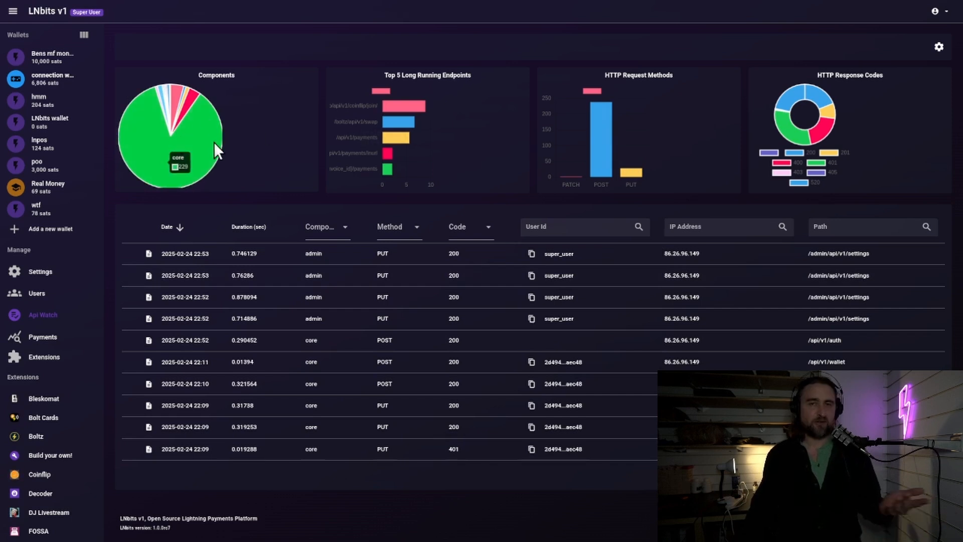
pyautogui.moveTo(189, 104)
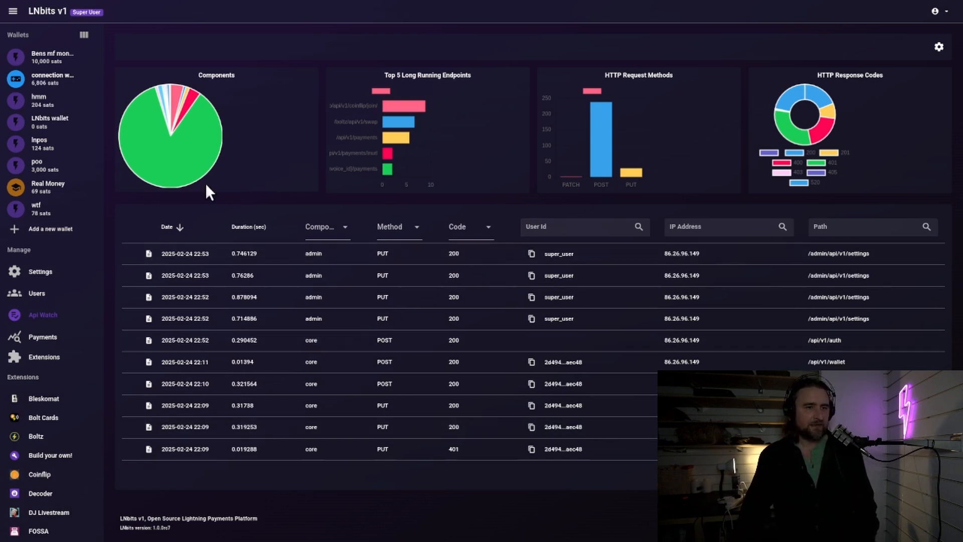
# - Preview the Wallets Chart and Balance In/Out Chart in the payments overview, and hide both again
pyautogui.click(64, 341)
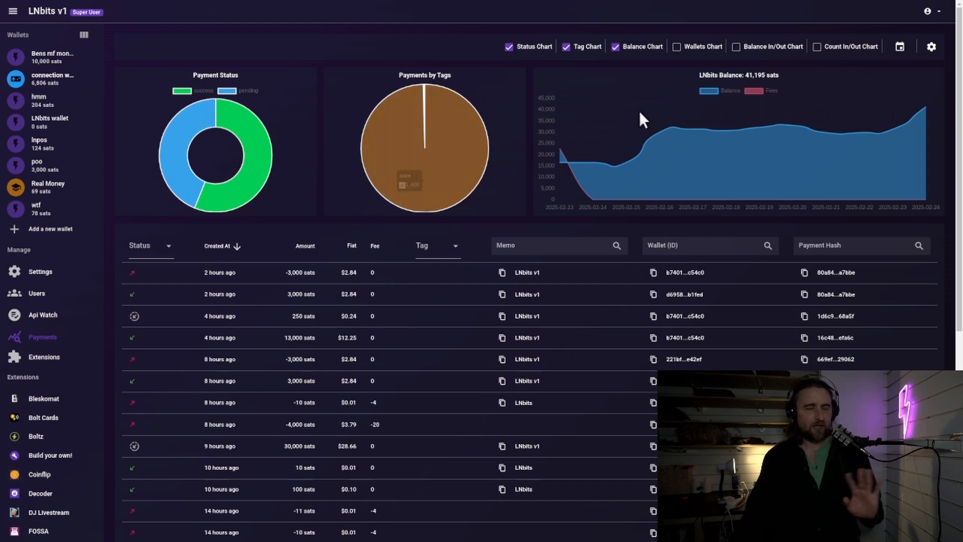
pyautogui.click(705, 52)
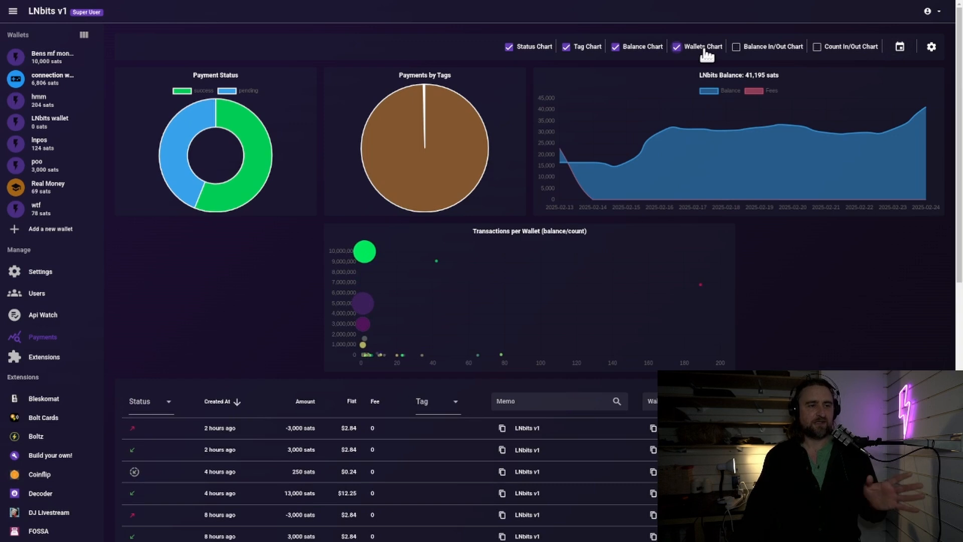
pyautogui.click(745, 50)
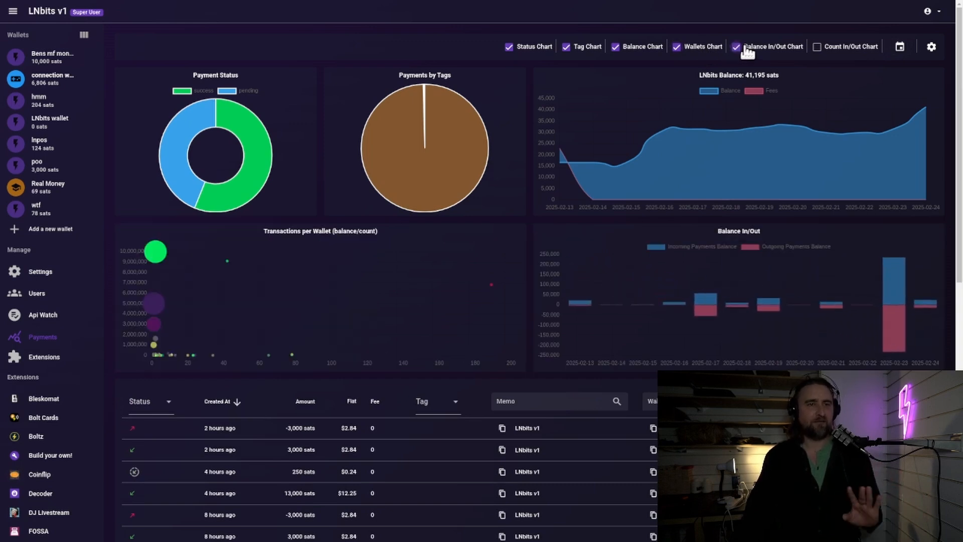
pyautogui.click(747, 50)
pyautogui.click(710, 55)
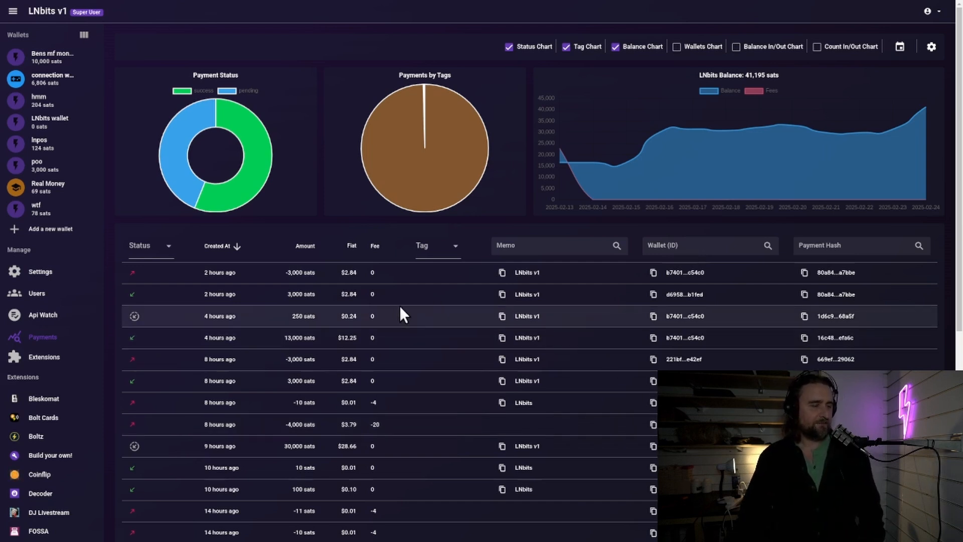
# - View the installed extensions and the available funding sources in the server's funding settings, leaving Phoenixd selected
pyautogui.click(68, 359)
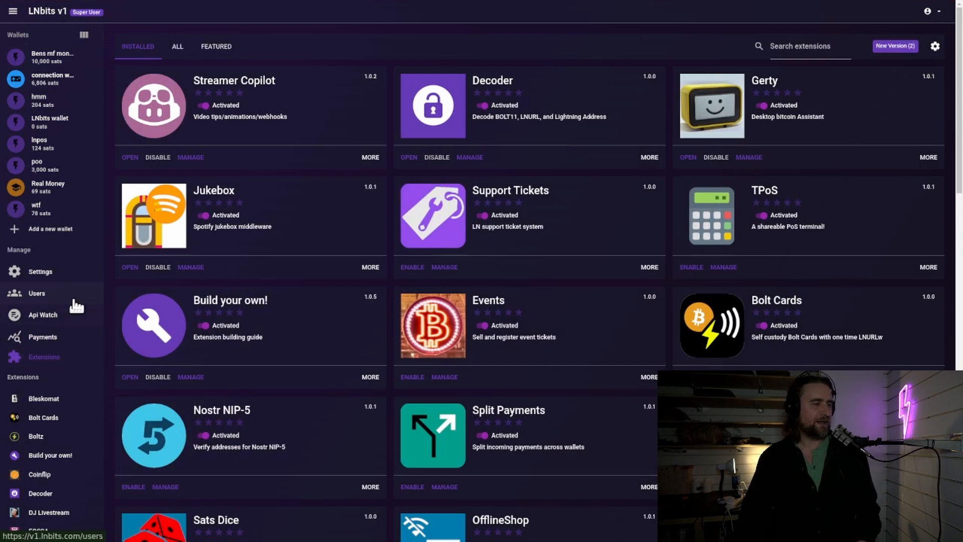
pyautogui.click(64, 272)
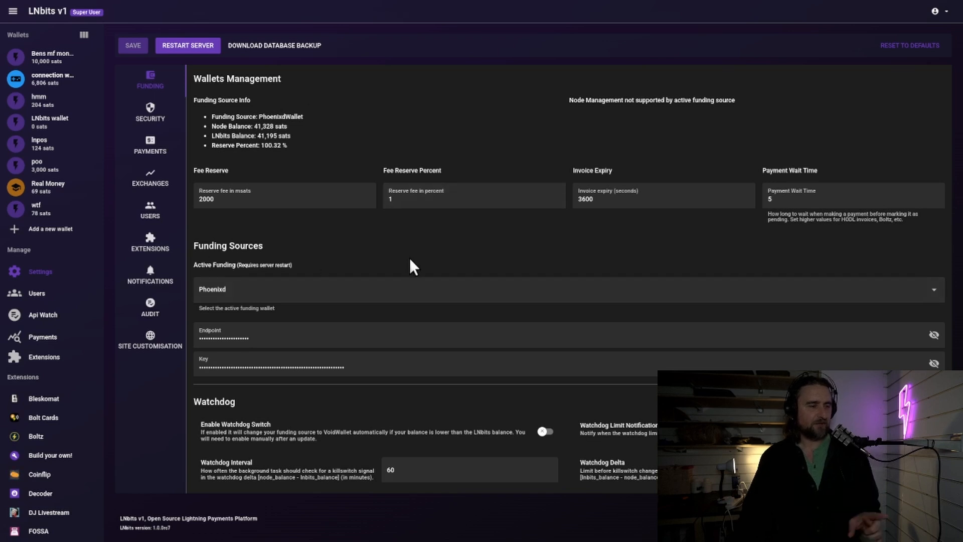
pyautogui.click(727, 284)
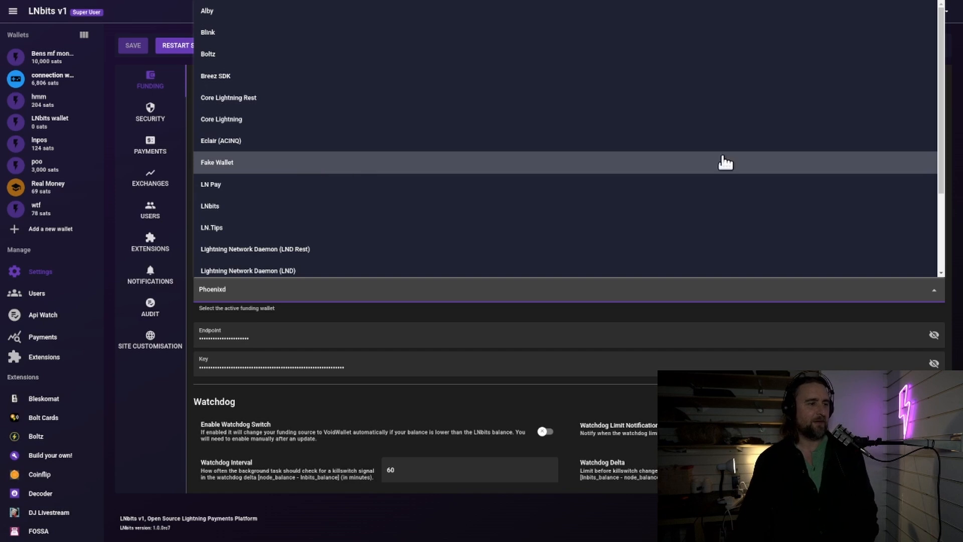
pyautogui.moveTo(940, 133); pyautogui.dragTo(946, 218)
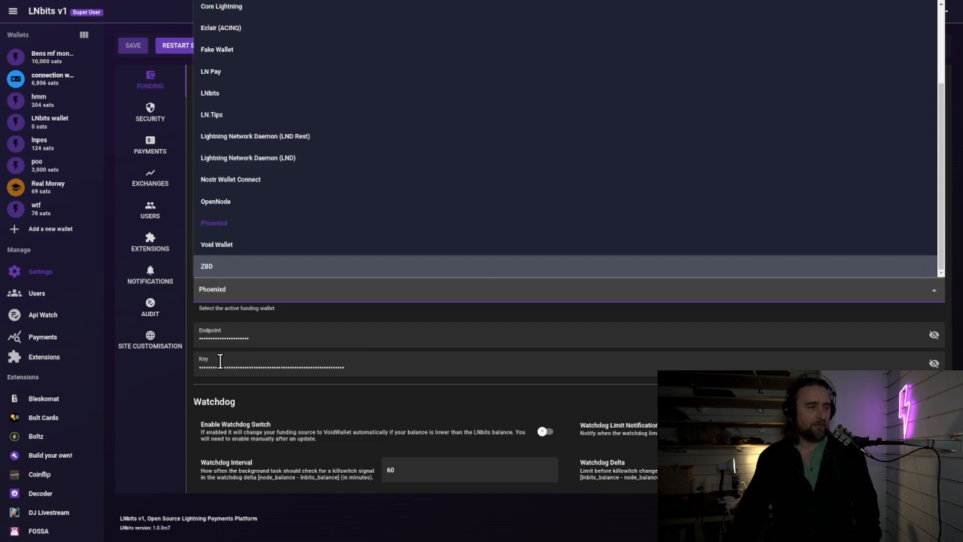
pyautogui.click(143, 429)
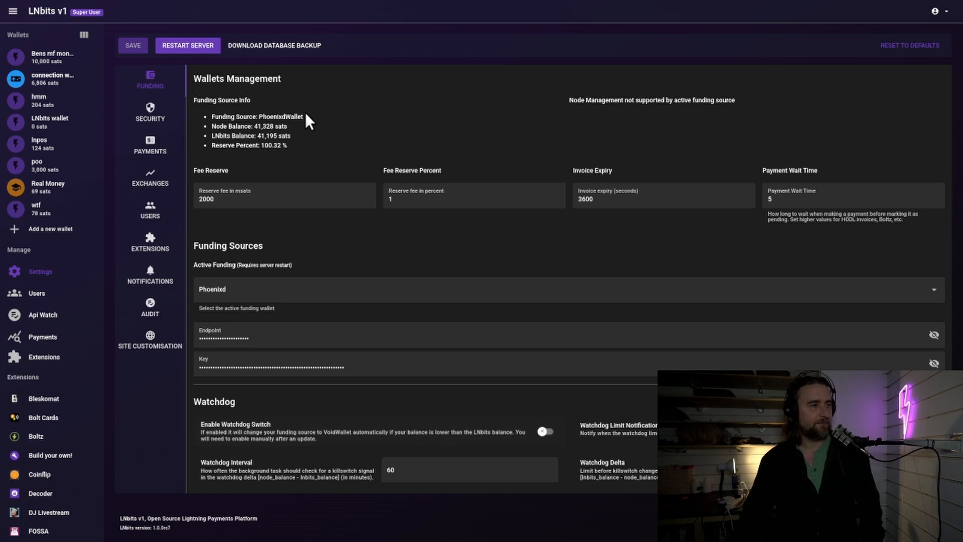
# - Review the allowed authorization methods, IP blocker, rate limiter and callback URL rules in the server's security settings
pyautogui.click(155, 119)
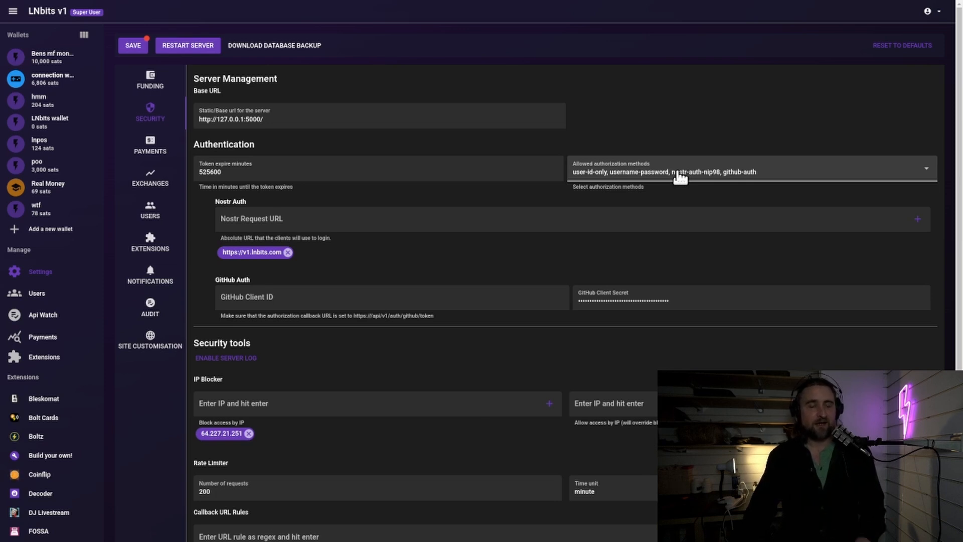
pyautogui.click(756, 173)
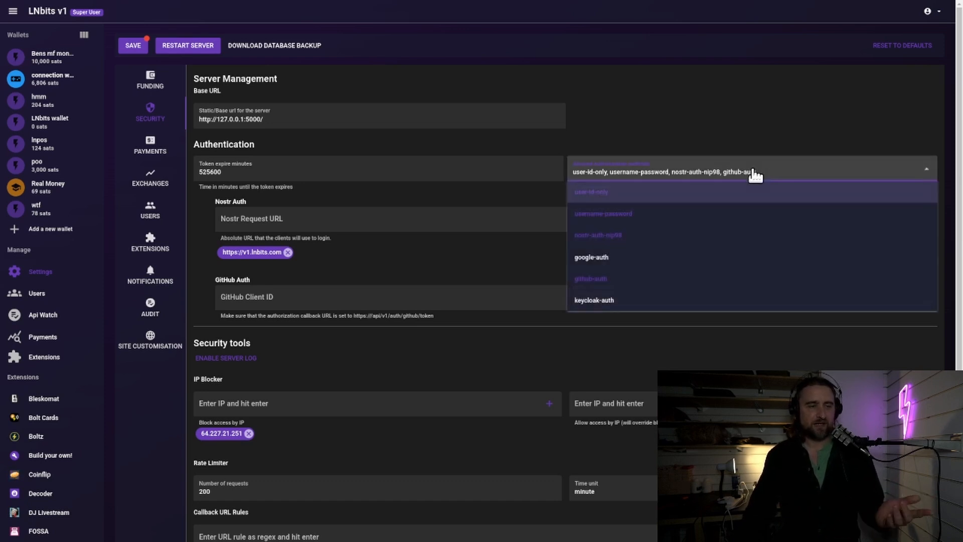
pyautogui.click(689, 109)
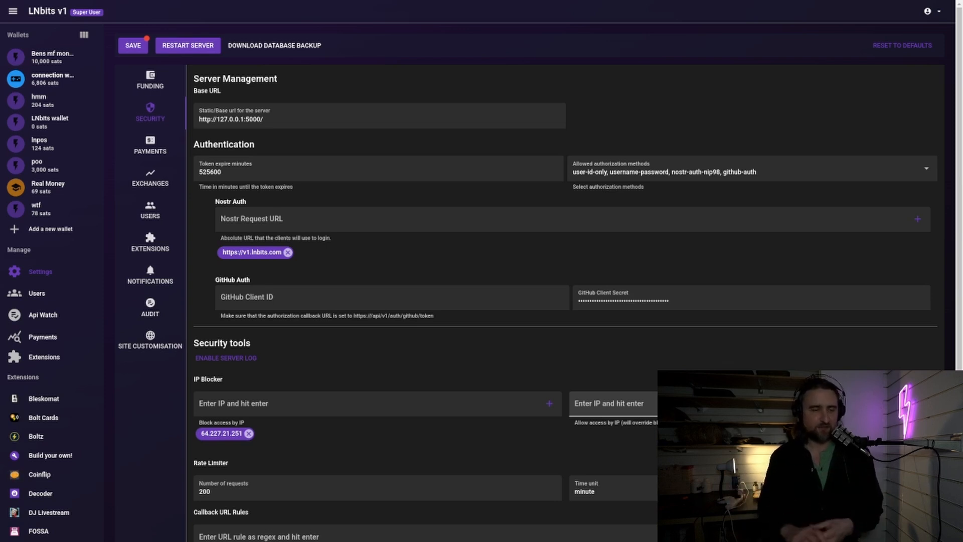
pyautogui.scroll(-3, 412, 337)
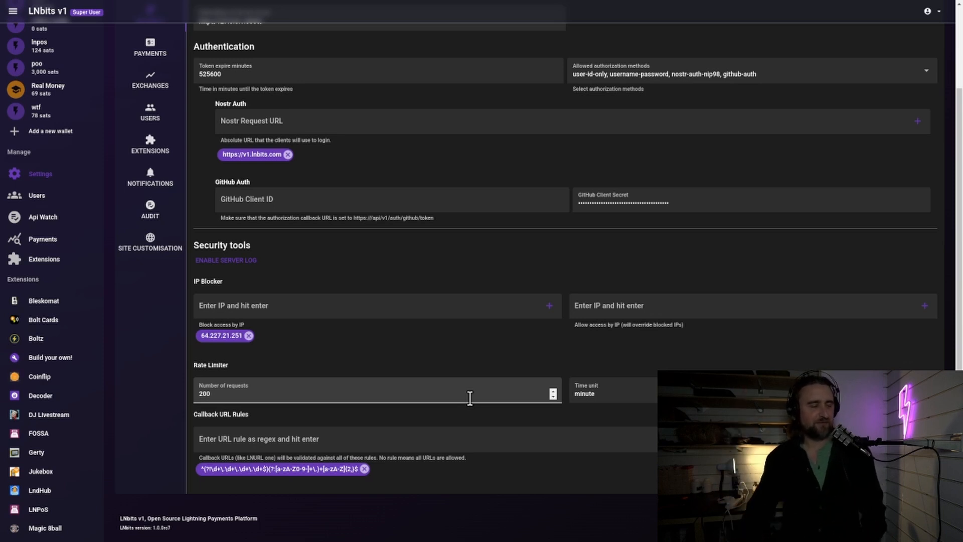
pyautogui.scroll(3, 370, 332)
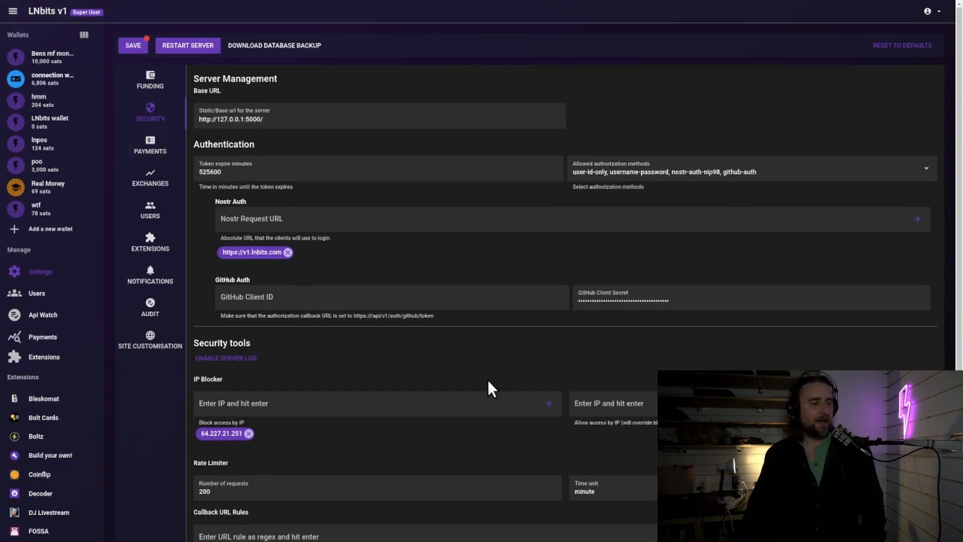
pyautogui.scroll(-2, 488, 380)
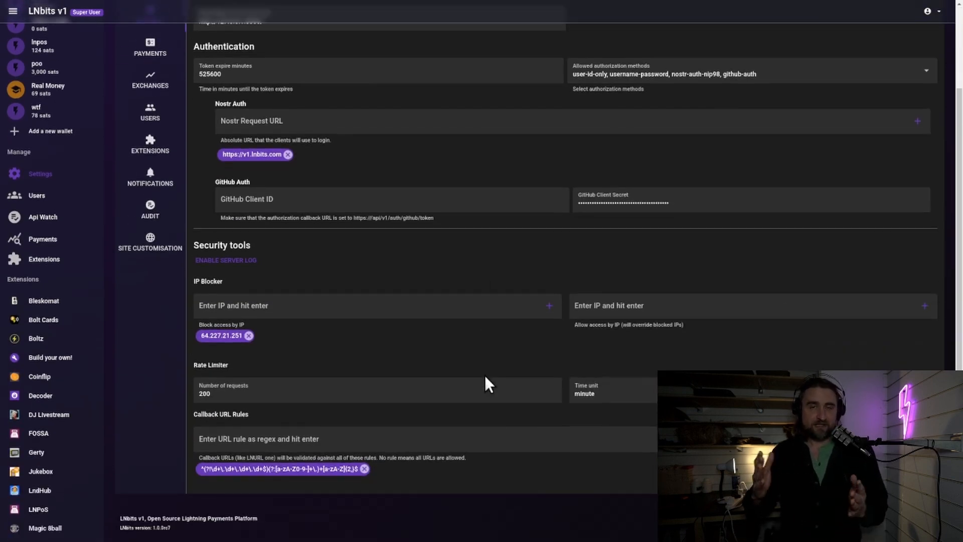
pyautogui.scroll(2, 485, 382)
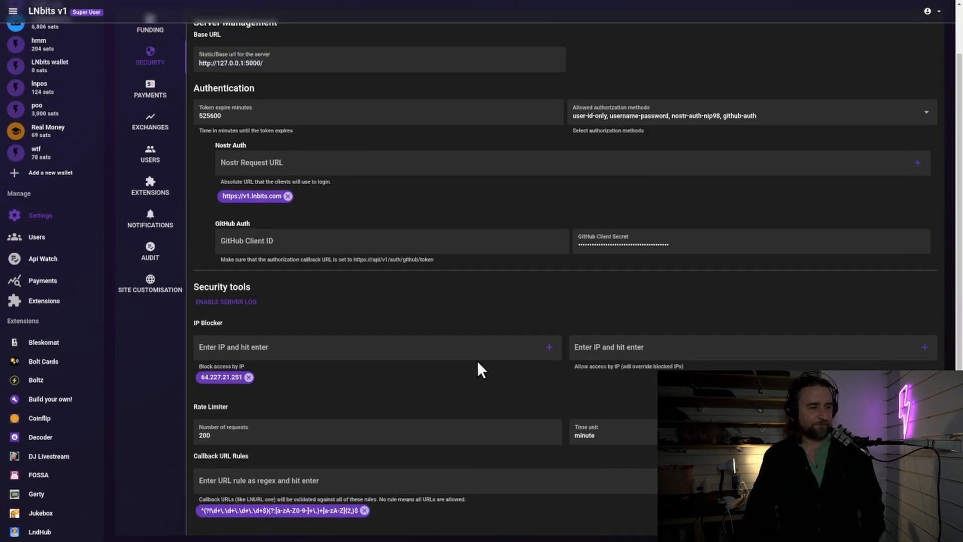
# - Review the currency, payment amount, wallet limiter and service fee options, including the fee wallet, in the server's payments settings
pyautogui.click(157, 150)
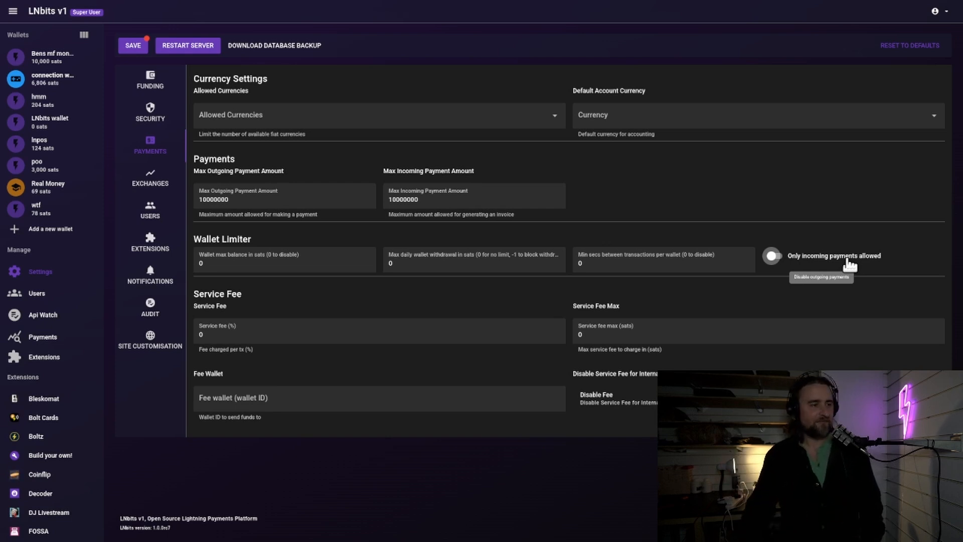
pyautogui.click(275, 335)
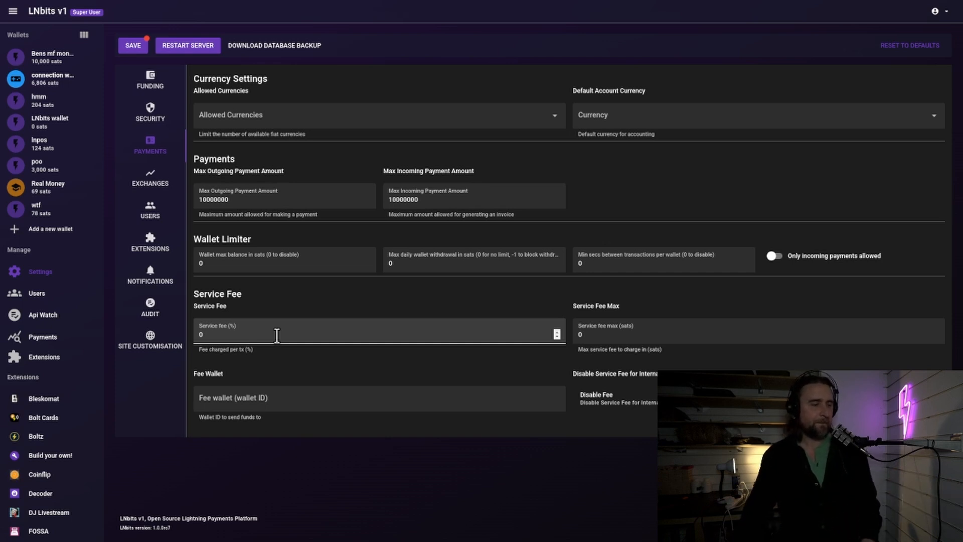
pyautogui.click(333, 399)
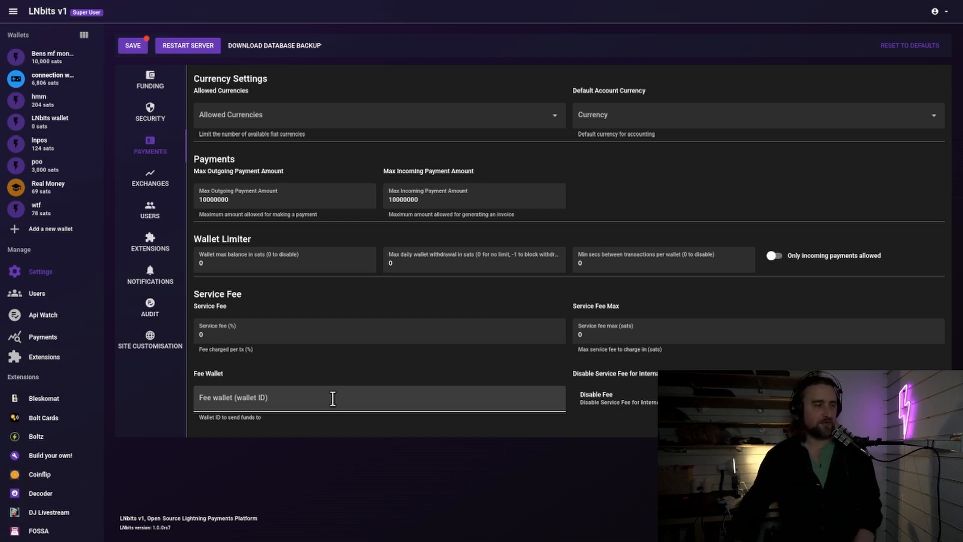
# - Review the exchange rate chart, refresh interval, history size and exchange provider list in the server's exchanges settings
pyautogui.click(157, 187)
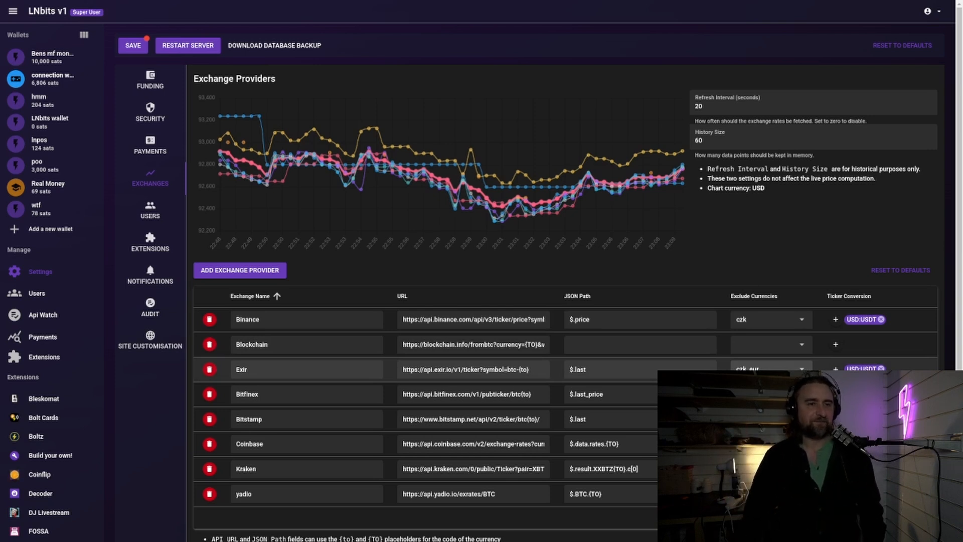
pyautogui.click(733, 102)
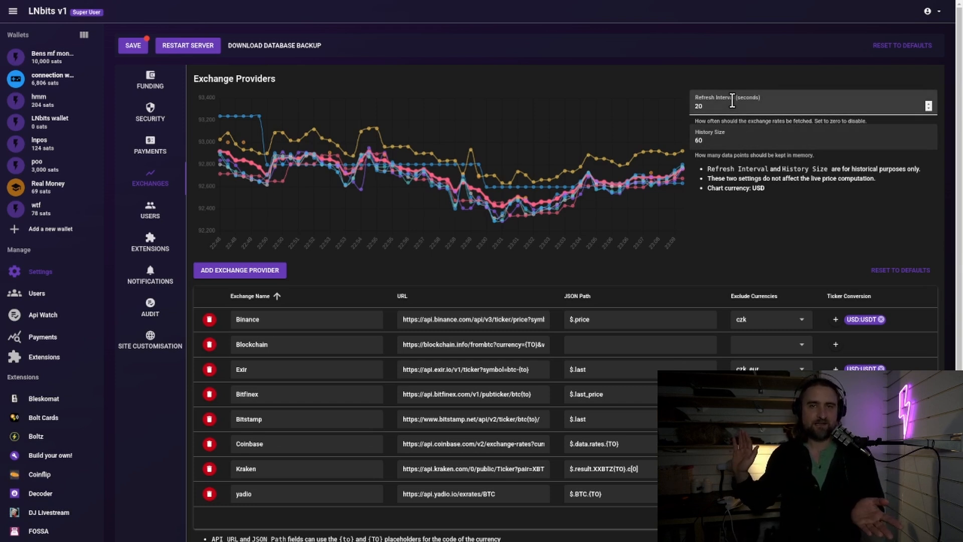
pyautogui.click(662, 117)
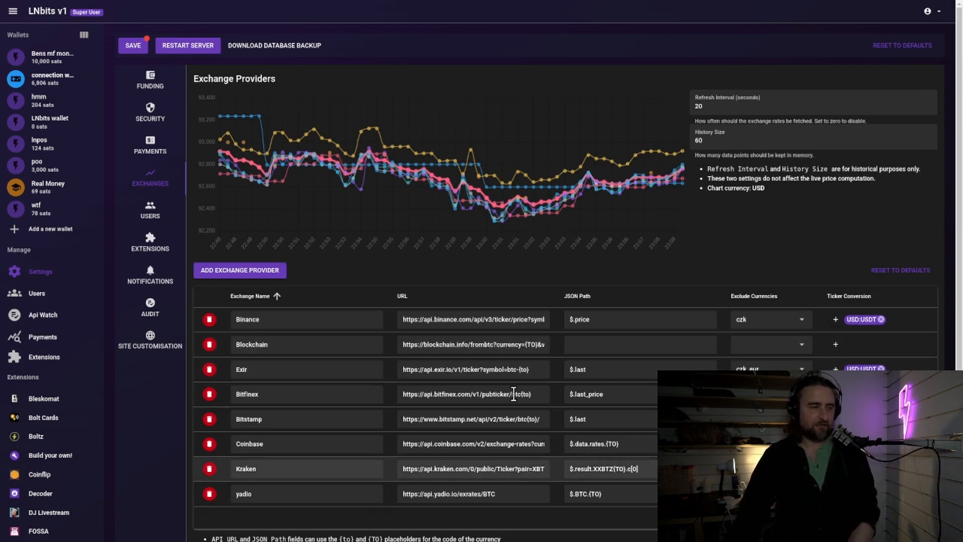
# - Review the admin and allowed user options, and the extension sources and default extensions, in the server settings
pyautogui.click(151, 213)
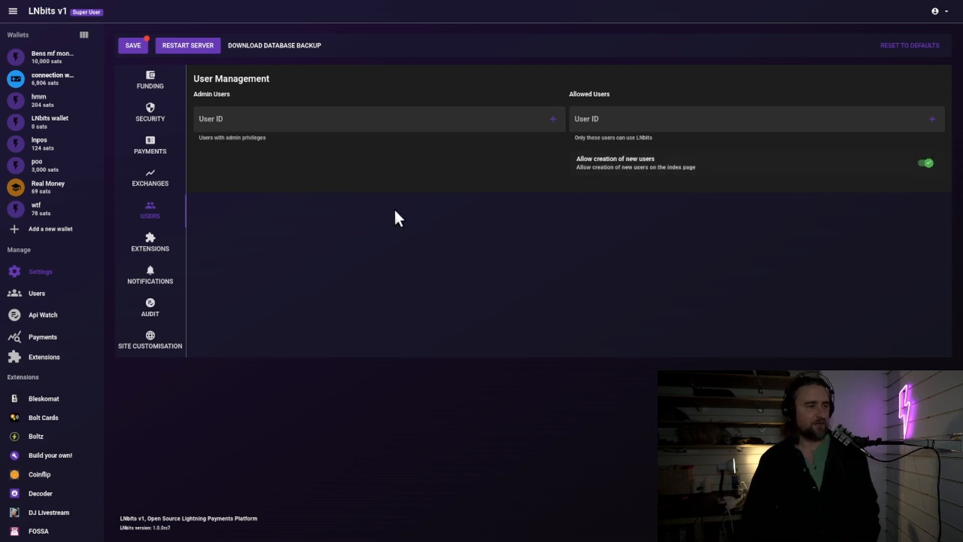
pyautogui.click(153, 246)
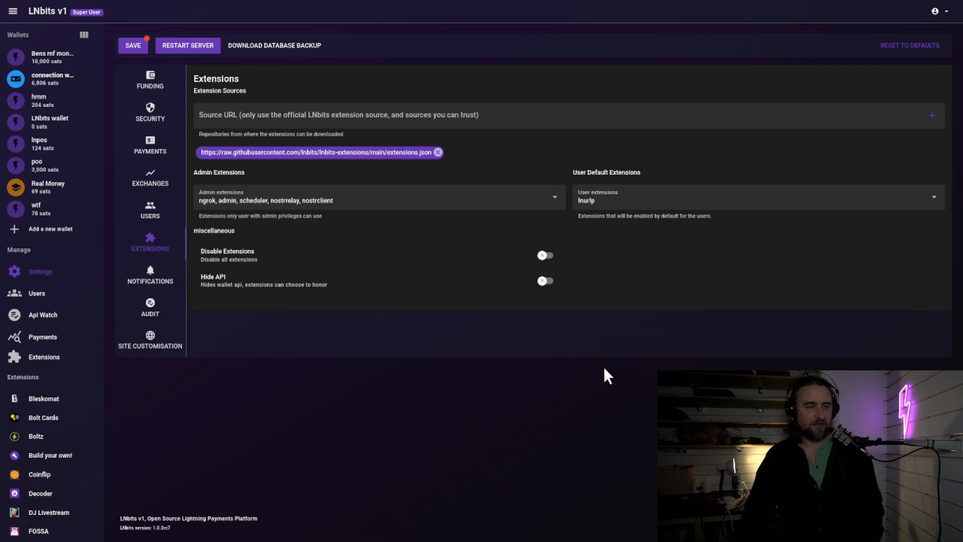
# - Review the Nostr and Telegram notification options and the audit recording filters in the server settings
pyautogui.click(150, 274)
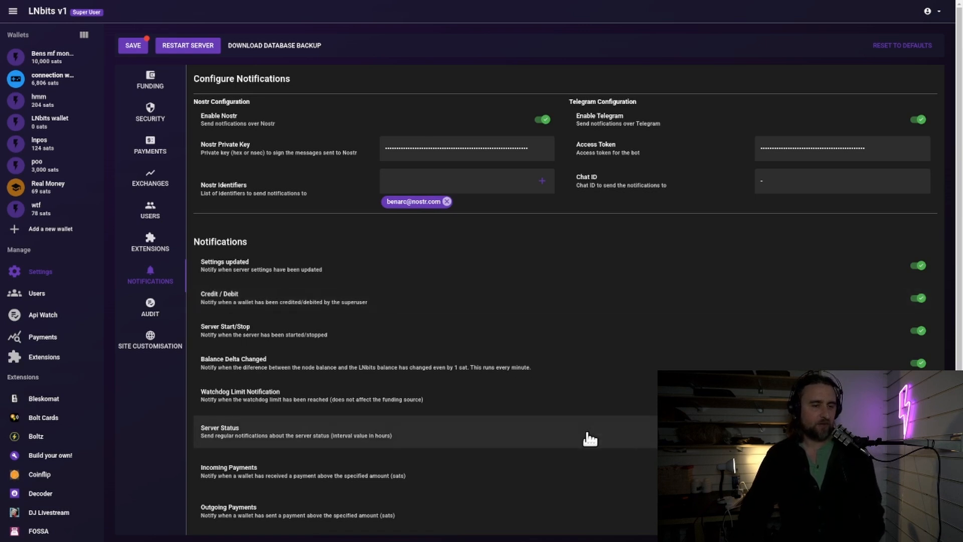
pyautogui.scroll(-2, 588, 438)
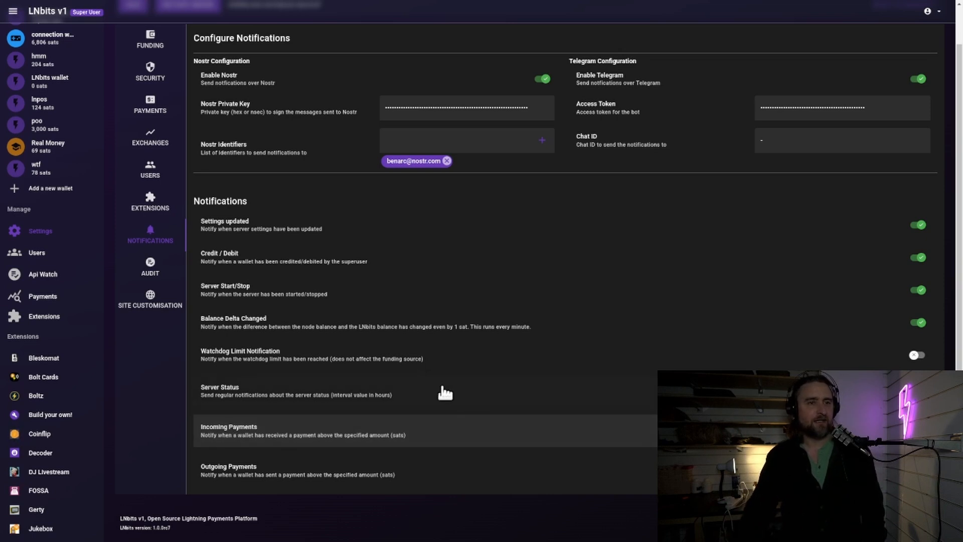
pyautogui.scroll(2, 566, 387)
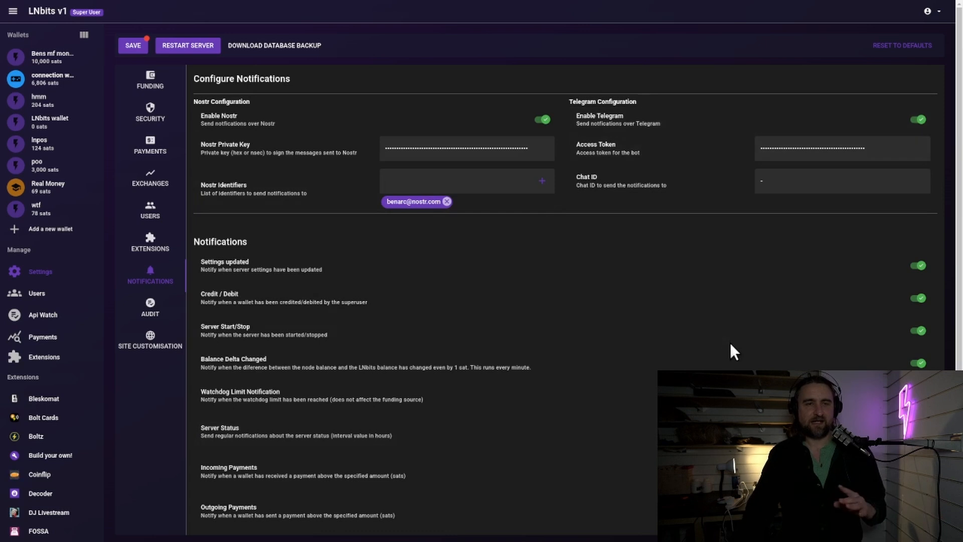
pyautogui.click(150, 301)
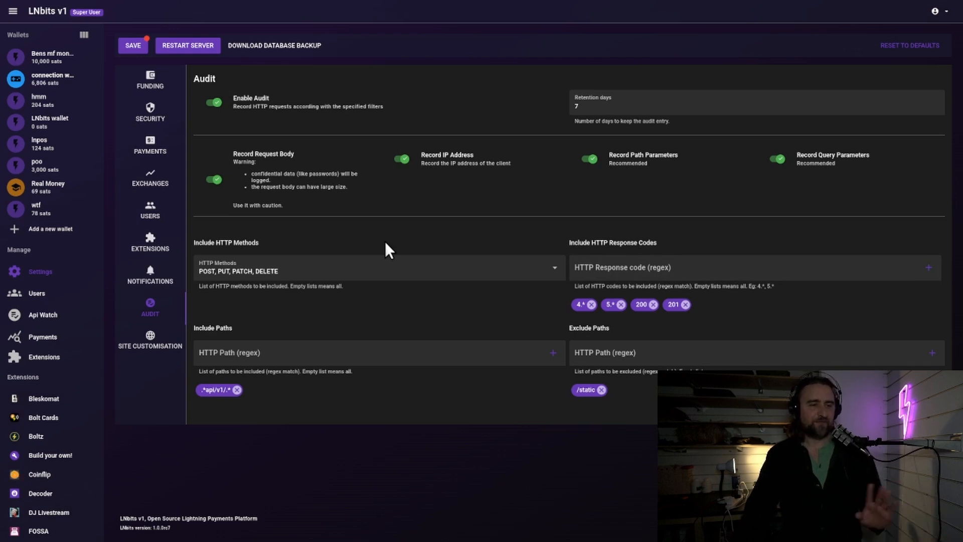
# - In the site customisation settings, set the default border to neon-border and the default theme to flamingo
pyautogui.click(155, 339)
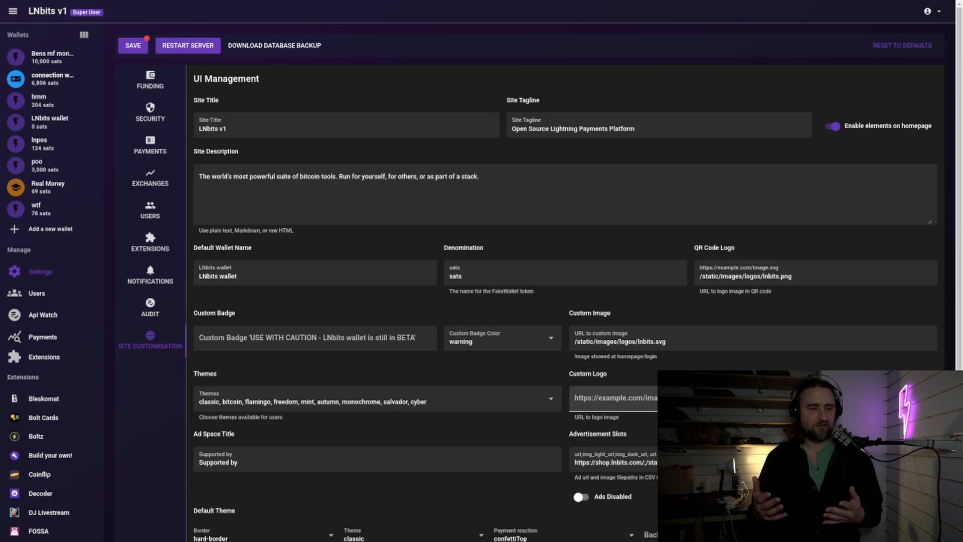
pyautogui.scroll(-3, 544, 321)
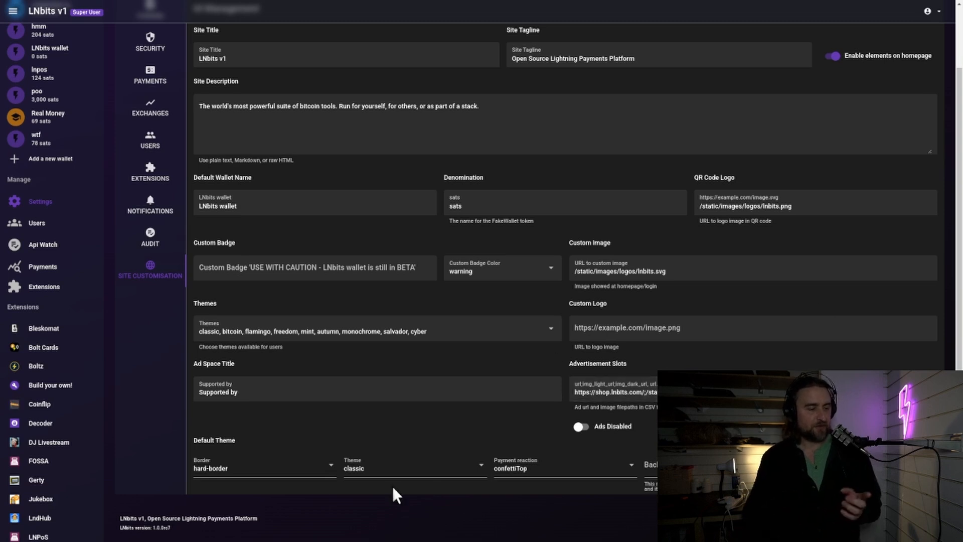
pyautogui.click(302, 471)
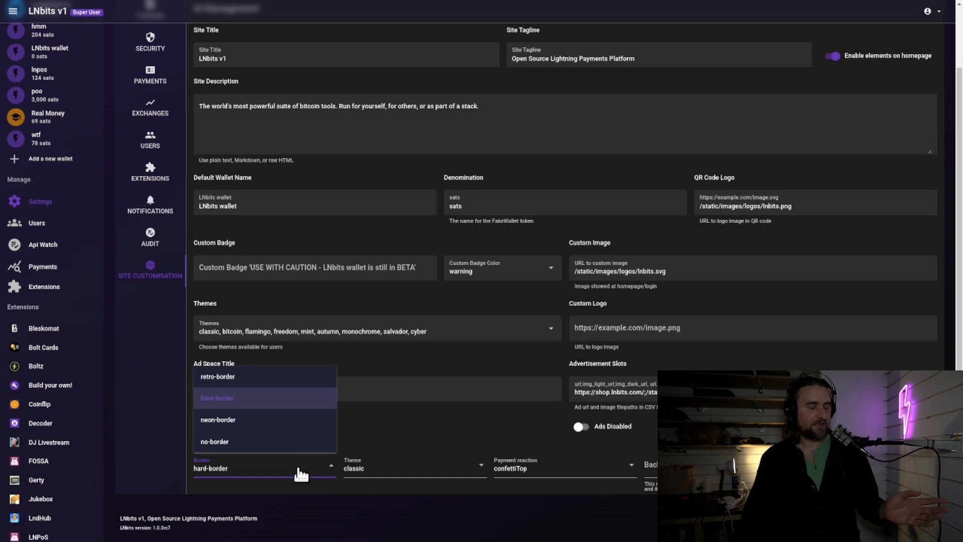
pyautogui.click(288, 424)
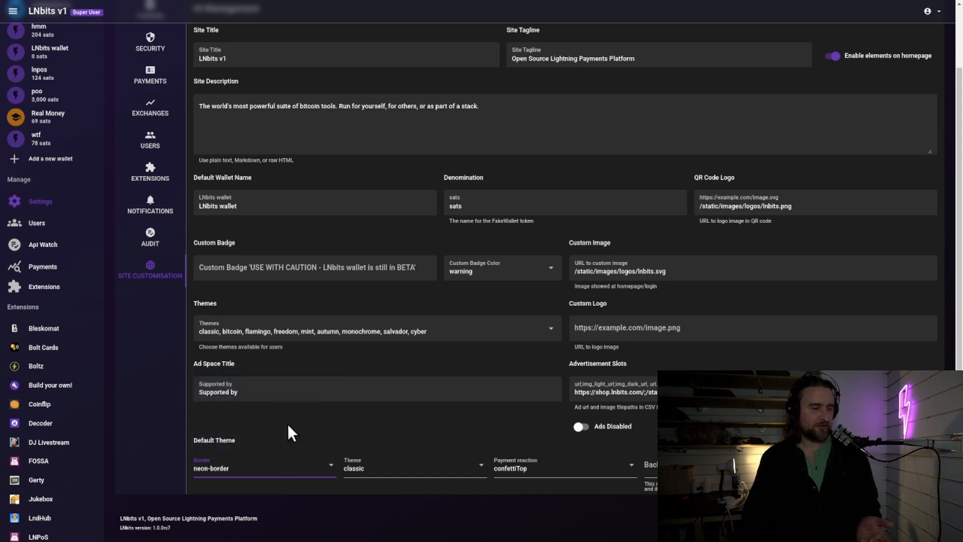
pyautogui.click(433, 474)
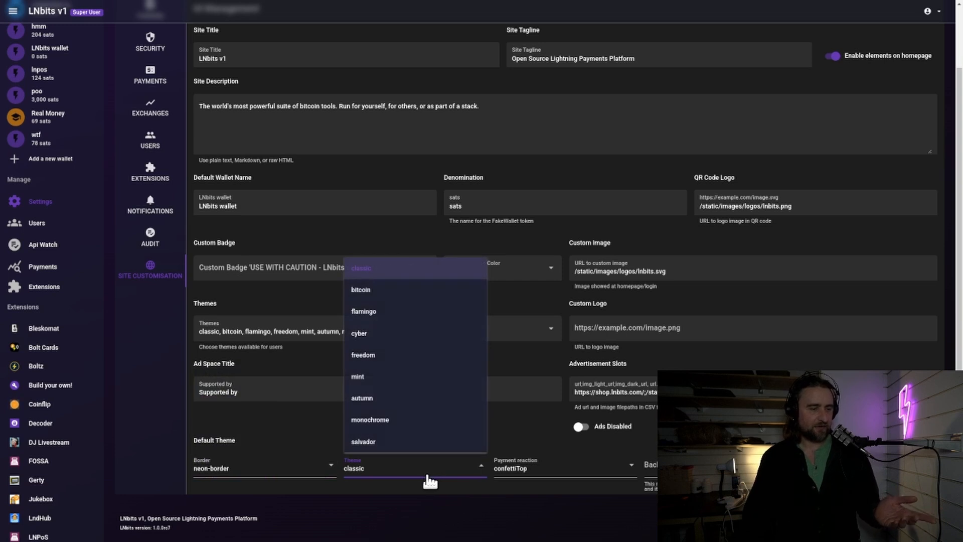
pyautogui.click(389, 311)
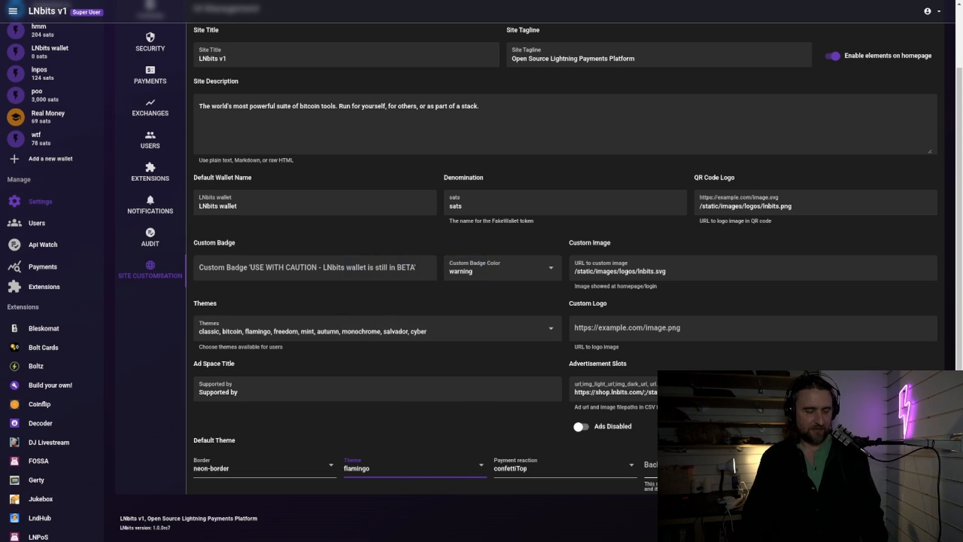
# - Switch to the fakewallet-assets repository on GitHub and open cyberpunk.png and bitcoinlogo.png in separate browser tabs
pyautogui.hotkey('alt', 'Tab')
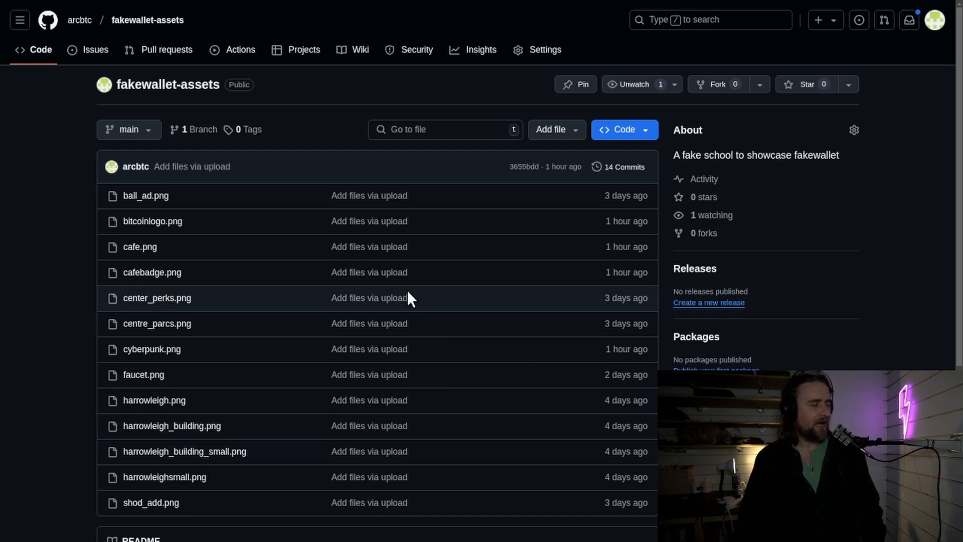
pyautogui.rightClick(175, 352)
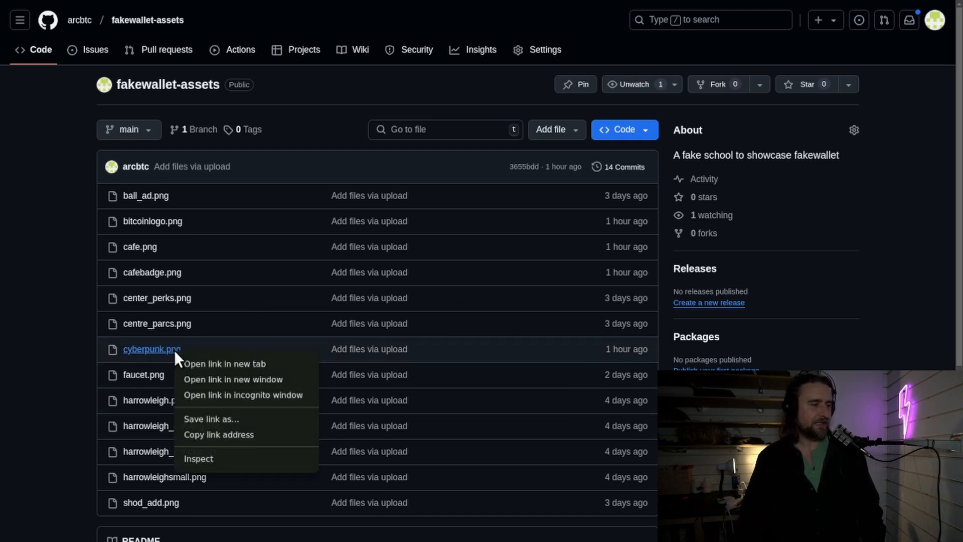
pyautogui.click(196, 364)
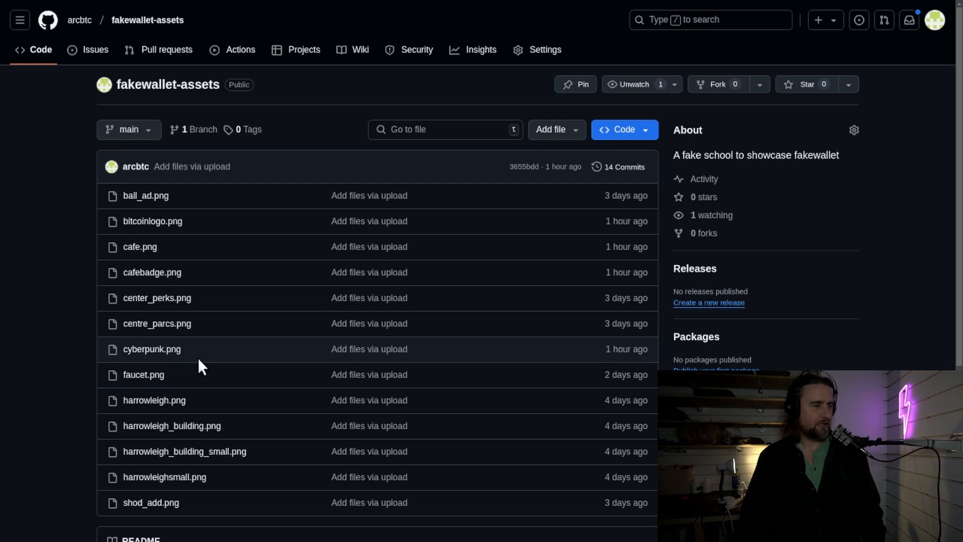
pyautogui.rightClick(169, 222)
pyautogui.click(191, 233)
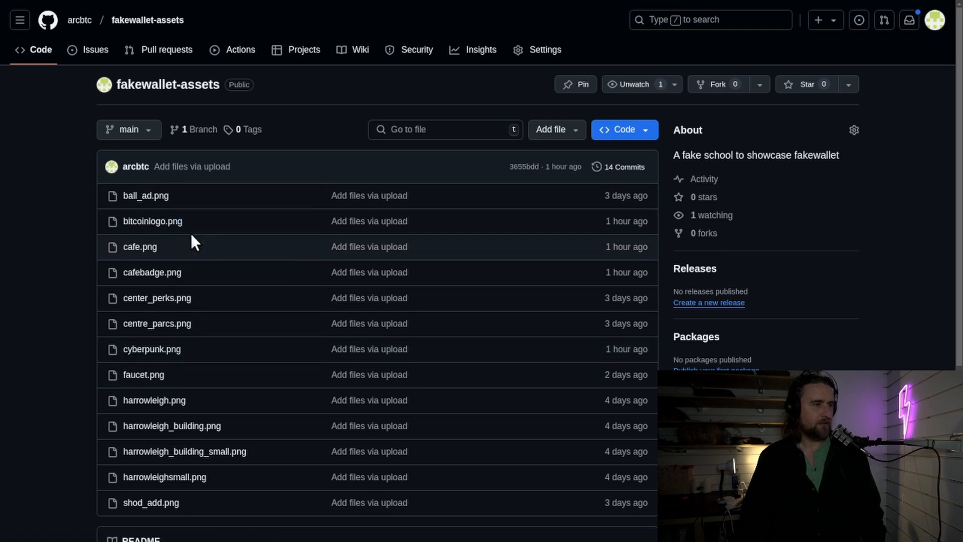
# - Copy the image address of cyberpunk.png and enter it as the default theme's background image in LNbits
pyautogui.hotkey('ctrl', 'Tab')
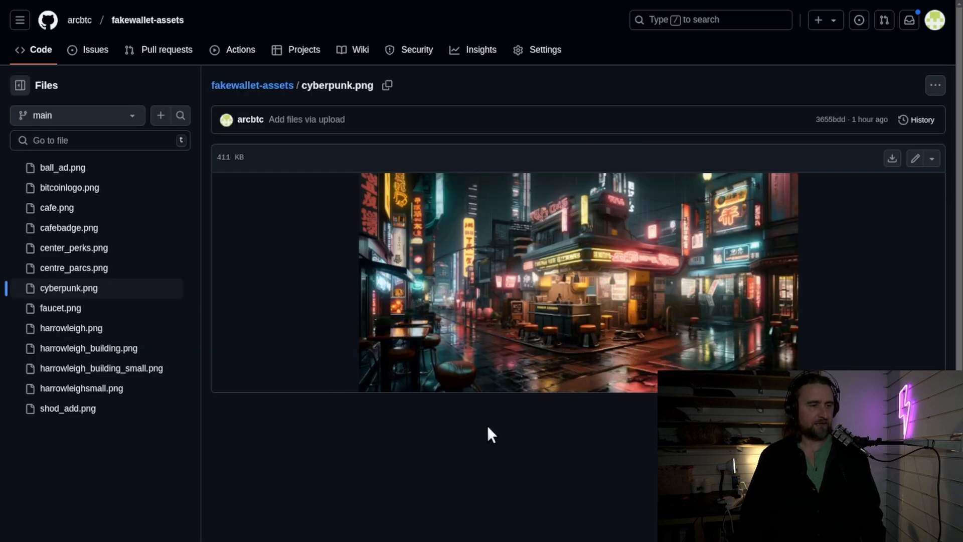
pyautogui.rightClick(500, 258)
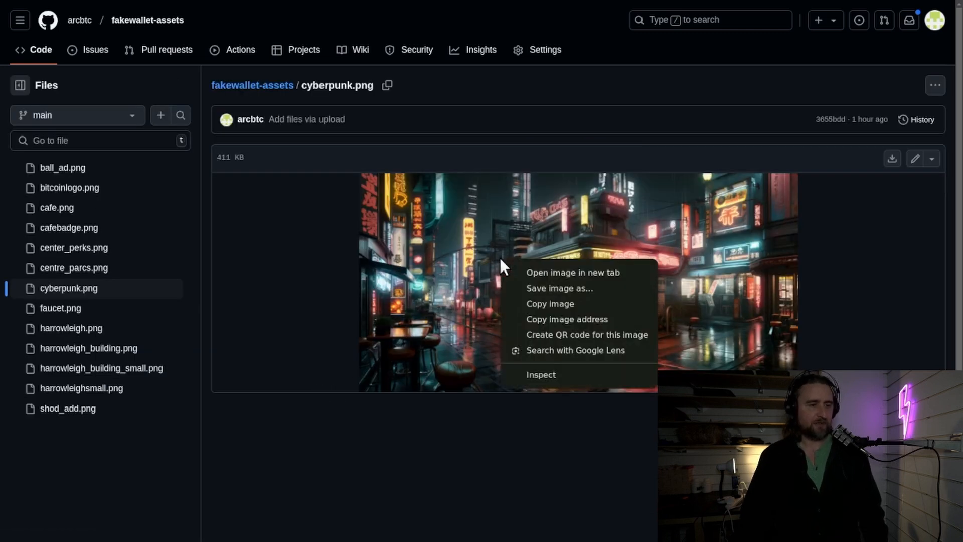
pyautogui.click(623, 319)
pyautogui.hotkey('ctrl', 'Tab')
pyautogui.hotkey('ctrl', 'Tab')
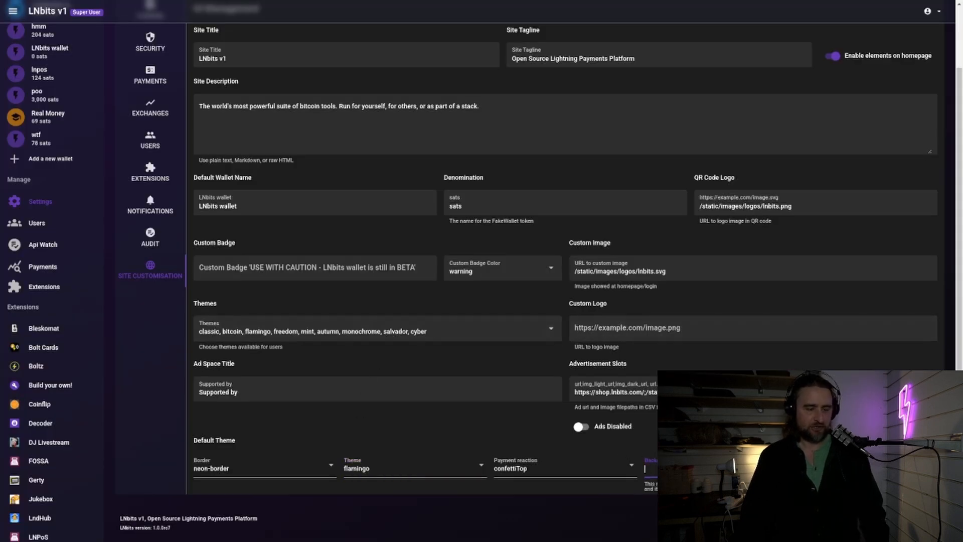
# - Set the custom image URL to the copied address of GitHub's bitcoinlogo.png and save the server settings
pyautogui.hotkey('ctrl', 'Tab')
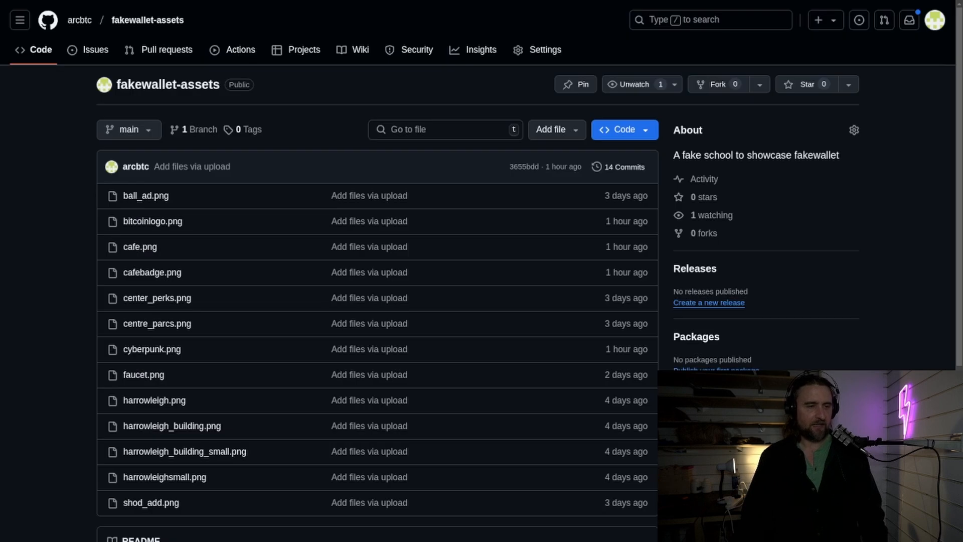
pyautogui.hotkey('ctrl', 'Tab')
pyautogui.hotkey('ctrl', 'Tab')
pyautogui.rightClick(604, 363)
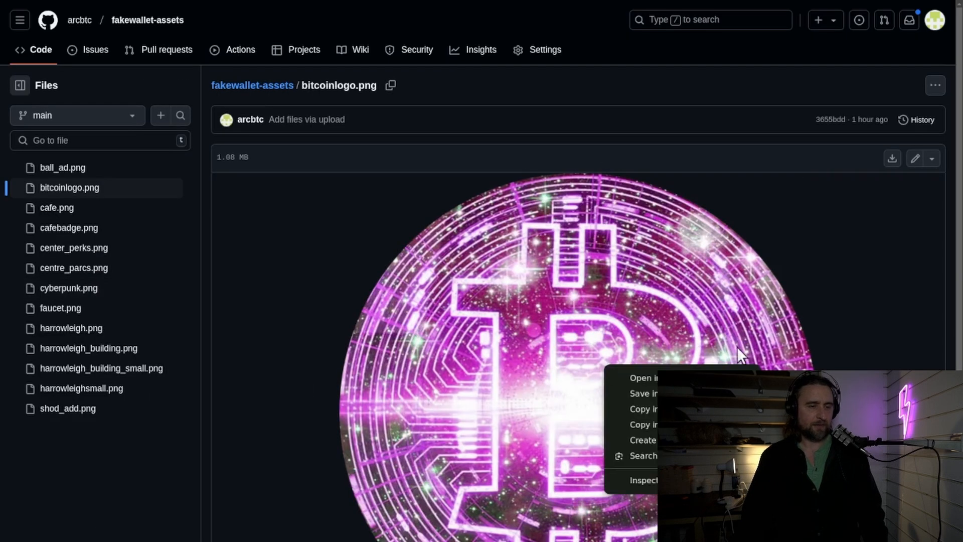
pyautogui.click(693, 424)
pyautogui.hotkey('ctrl', 'Tab')
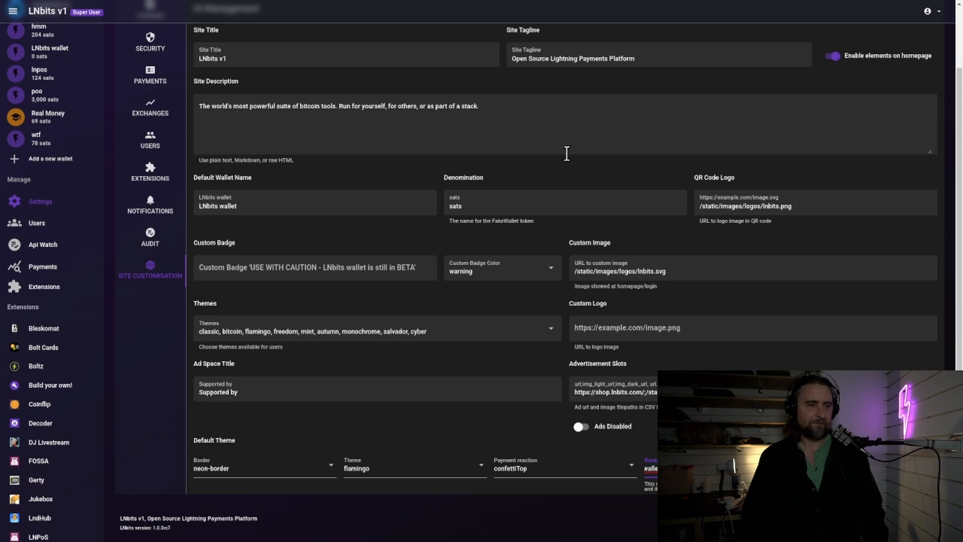
pyautogui.tripleClick(600, 266)
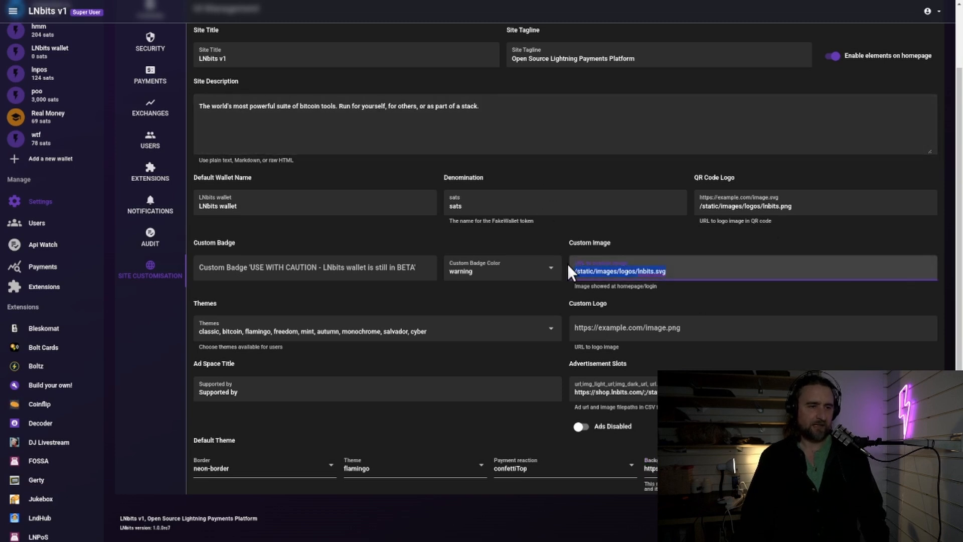
pyautogui.hotkey('ctrl', 'v')
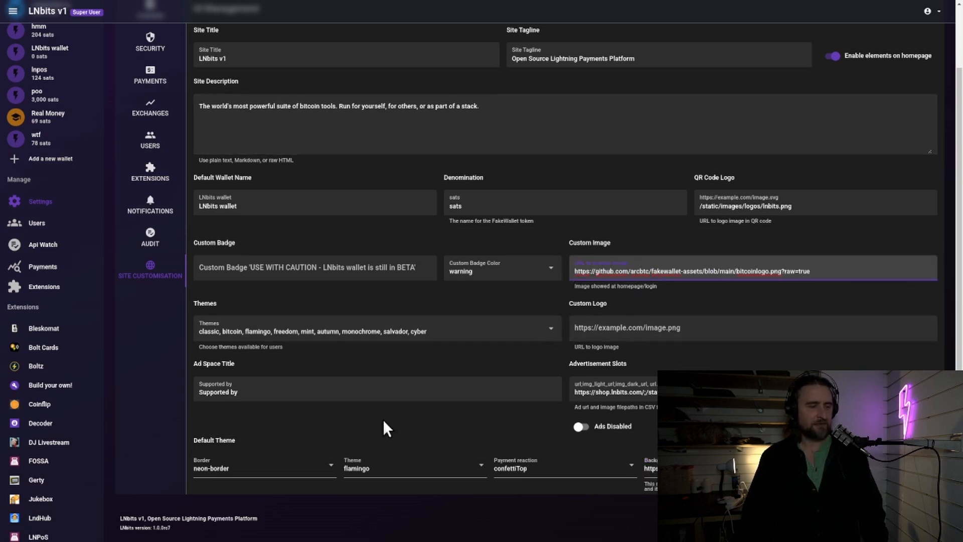
pyautogui.scroll(2, 647, 455)
pyautogui.click(132, 48)
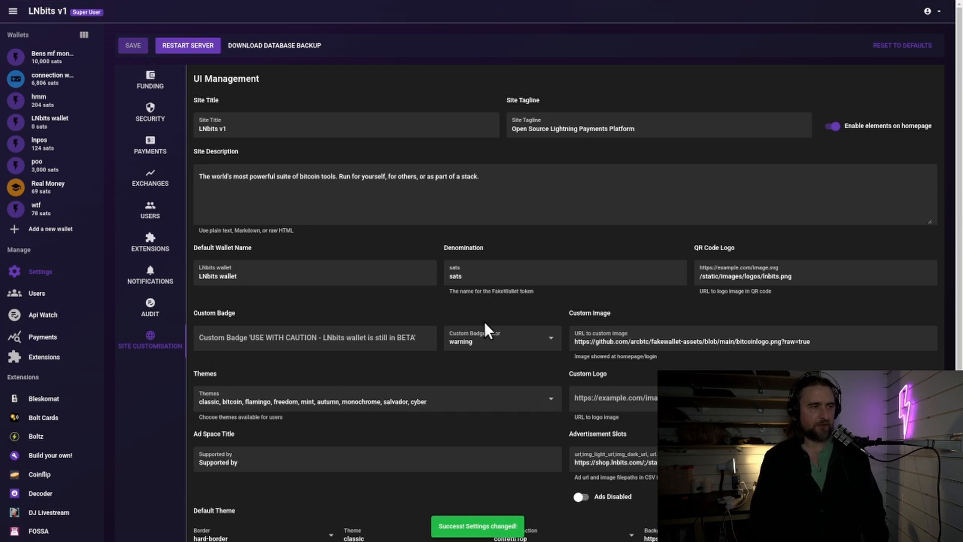
# - Reload the public LNbits homepage and the server settings to check the applied customisation
pyautogui.press('F5')
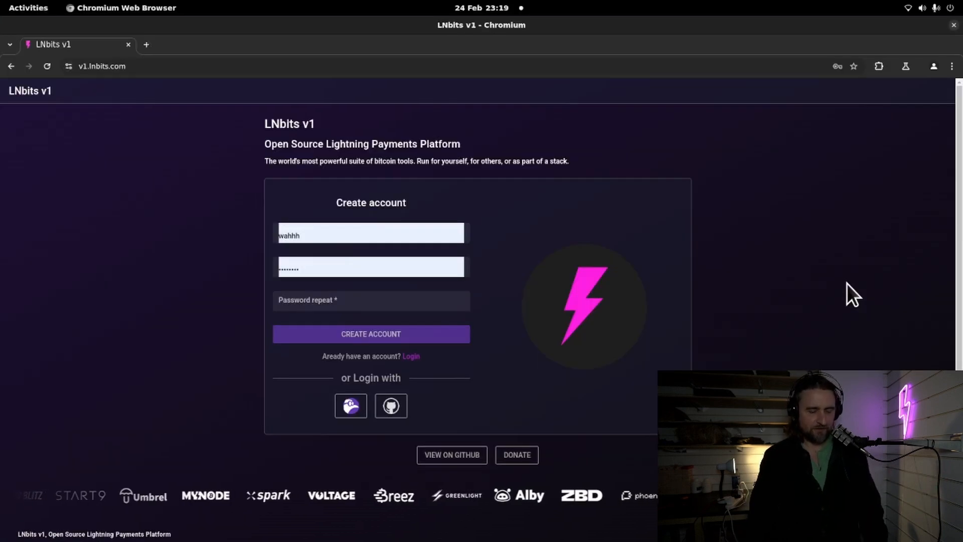
pyautogui.press('F5')
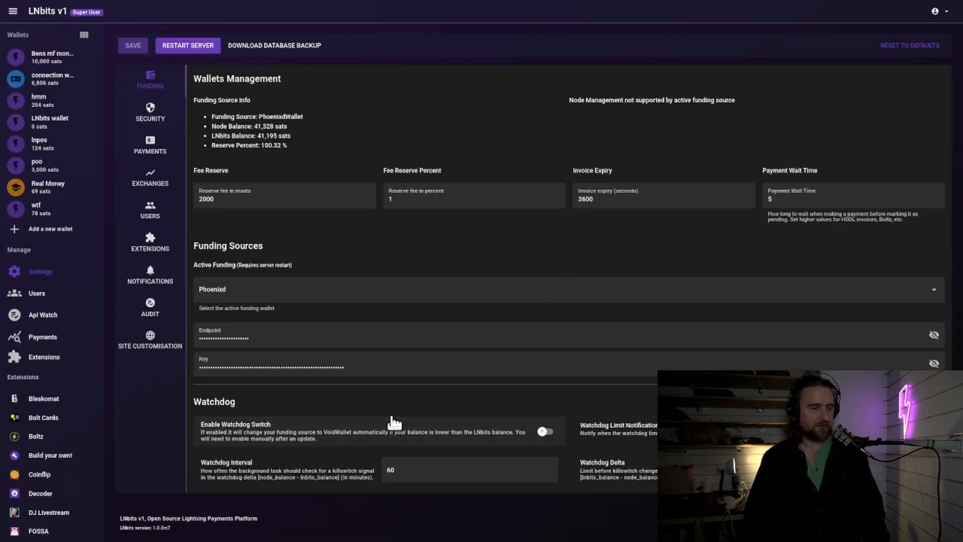
# - Set the default theme's border to neon-border and its theme to flamingo in the site customisation, and save the server settings
pyautogui.click(150, 341)
pyautogui.scroll(-2, 399, 446)
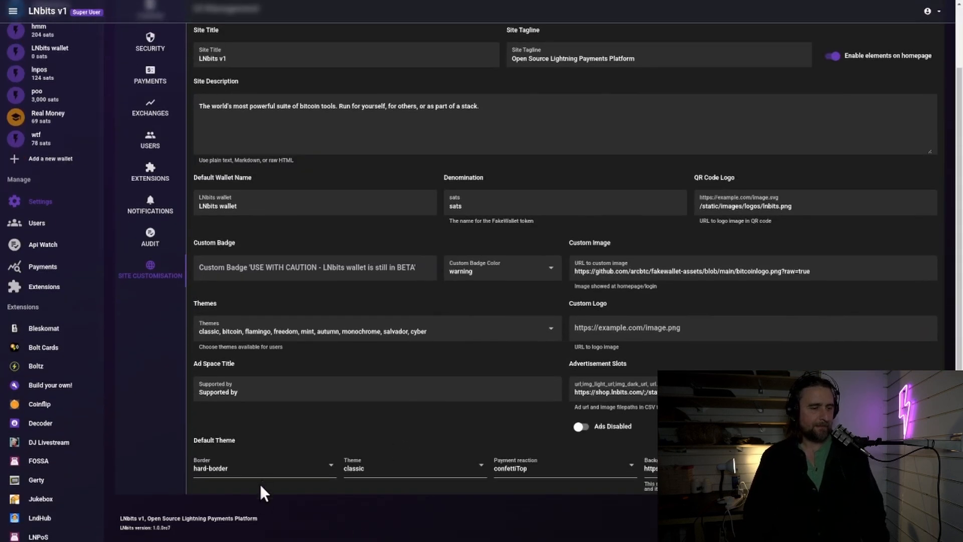
pyautogui.click(282, 470)
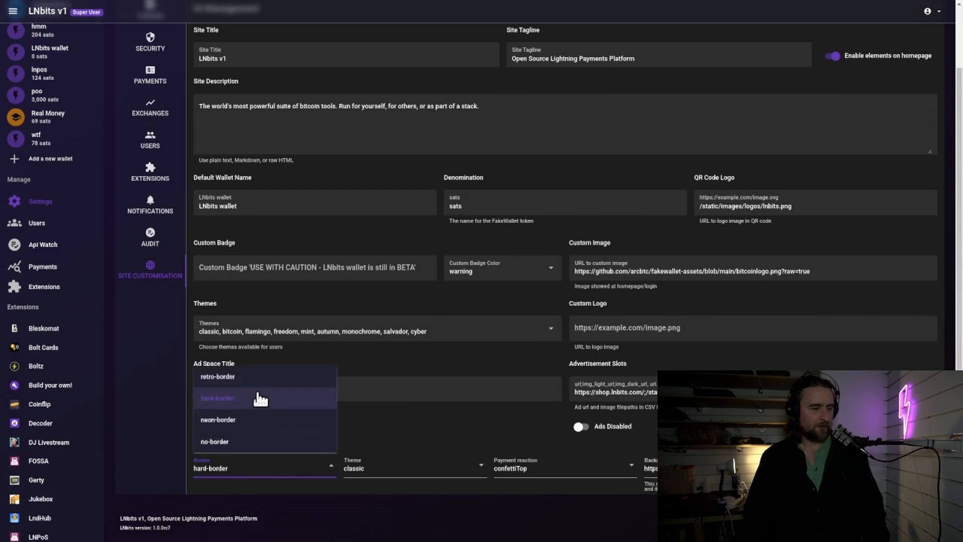
pyautogui.click(257, 420)
pyautogui.click(455, 474)
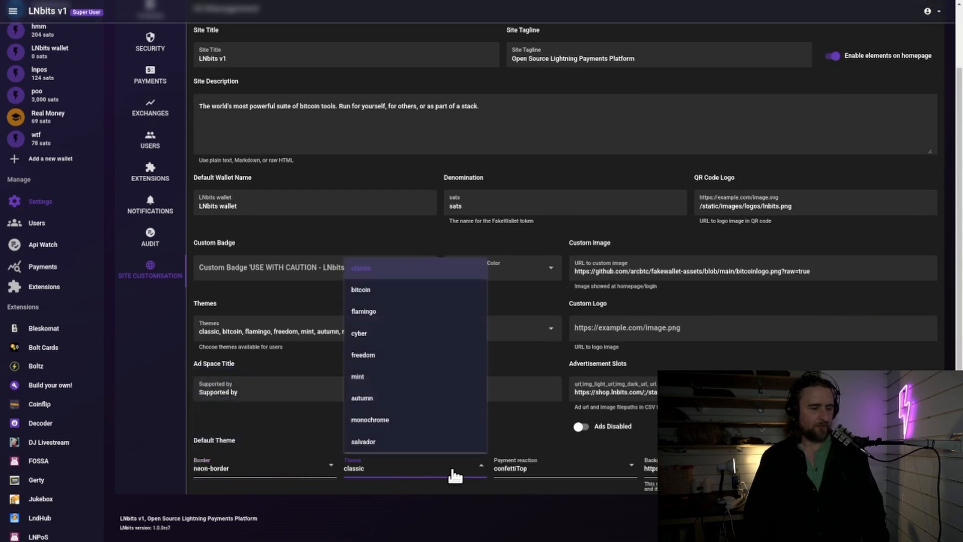
pyautogui.click(419, 315)
pyautogui.scroll(2, 311, 303)
pyautogui.click(132, 50)
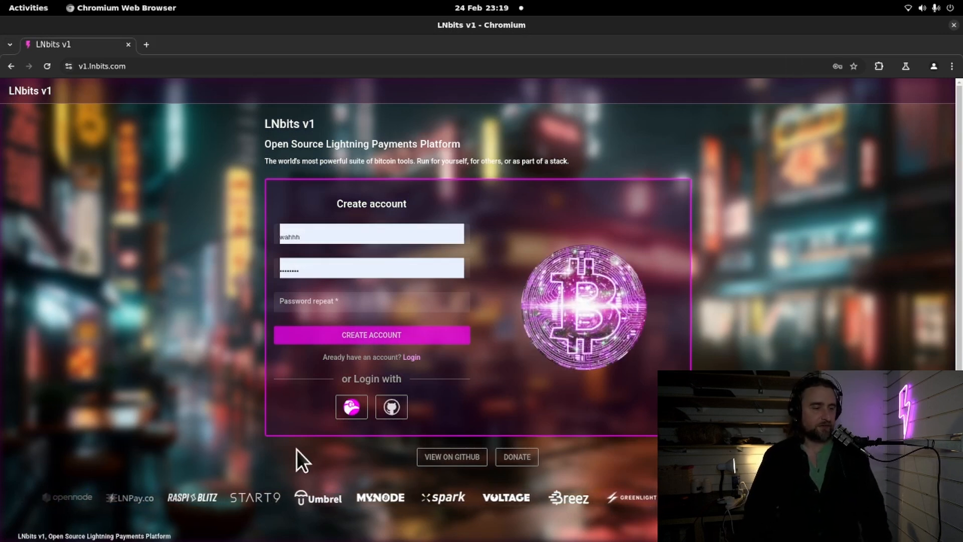
# - Log in from the public LNbits homepage with Nostr, authorise the signing request and acknowledge the credentials notice
pyautogui.click(352, 420)
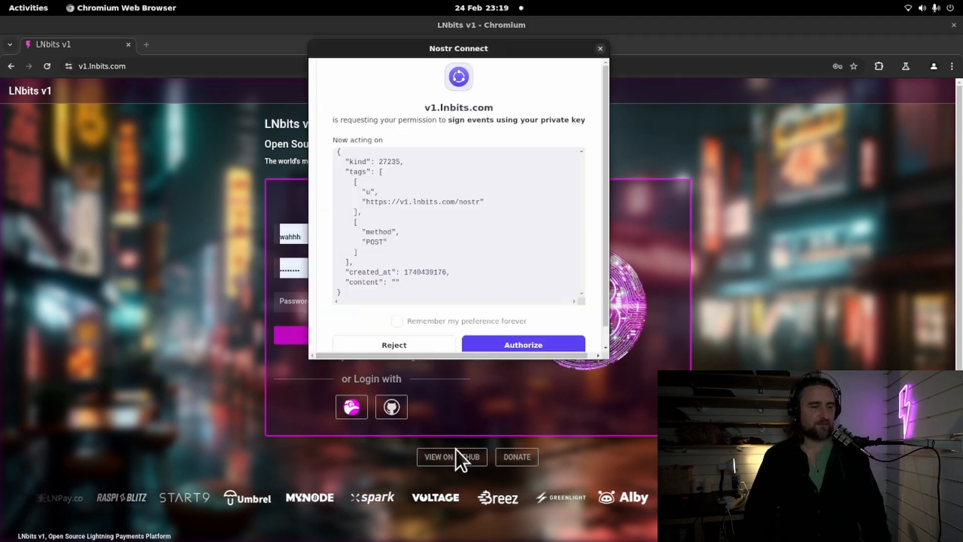
pyautogui.click(555, 343)
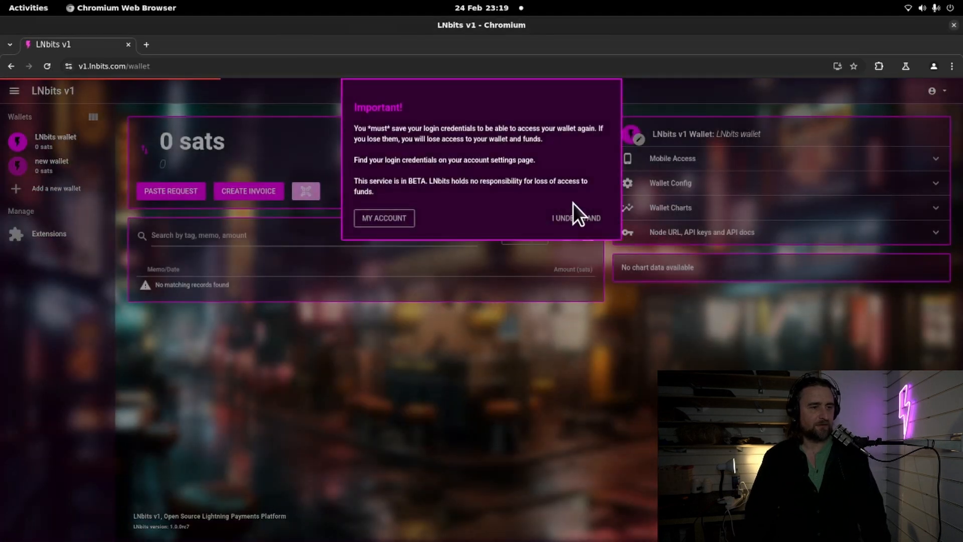
pyautogui.click(573, 215)
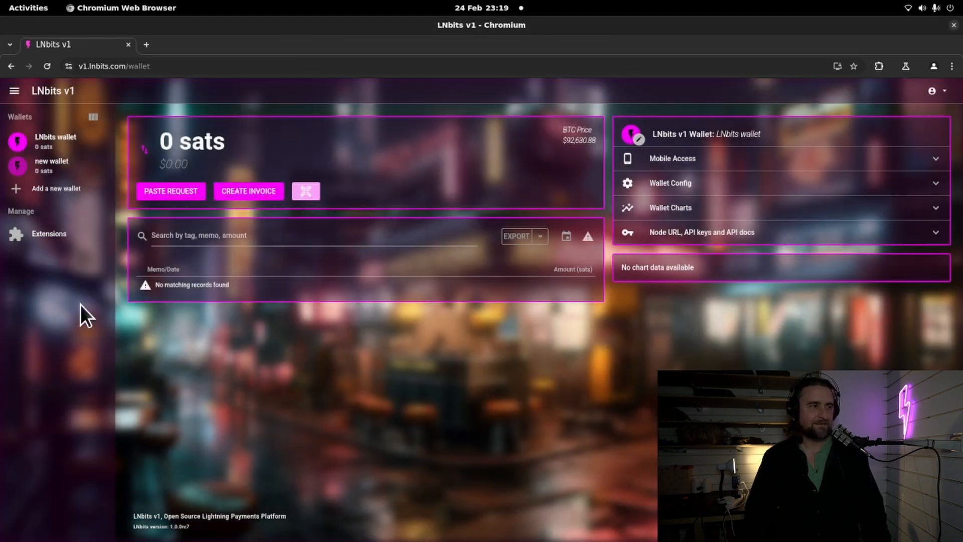
# - Look through the installed extensions available to the regular user account
pyautogui.click(43, 236)
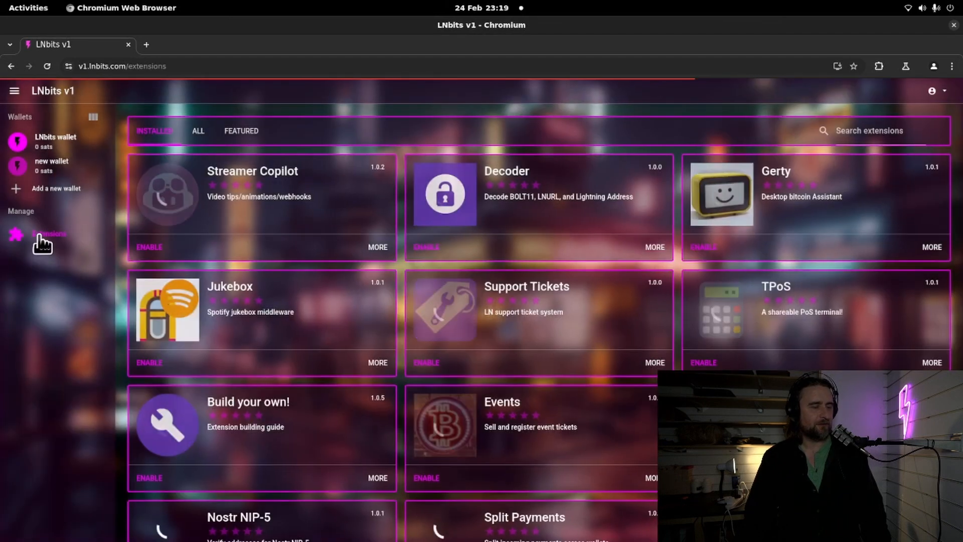
pyautogui.scroll(-15, 486, 276)
pyautogui.scroll(15, 478, 346)
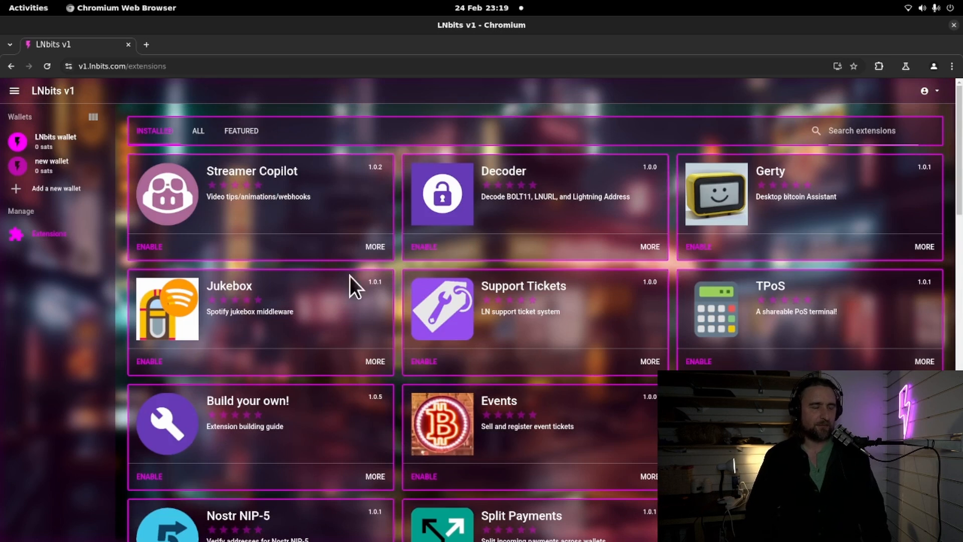
# - Open the look and feel settings of the regular user's account
pyautogui.click(931, 91)
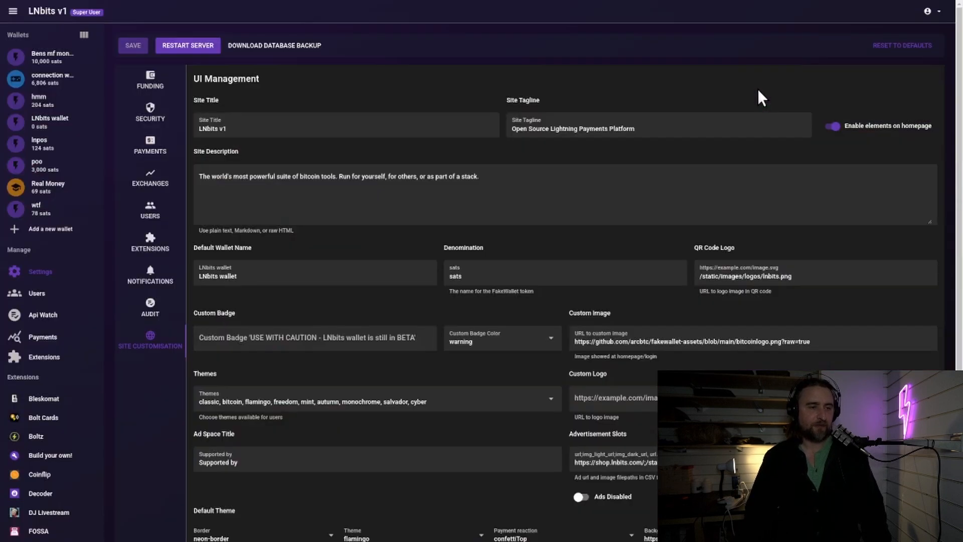
pyautogui.scroll(-2, 494, 506)
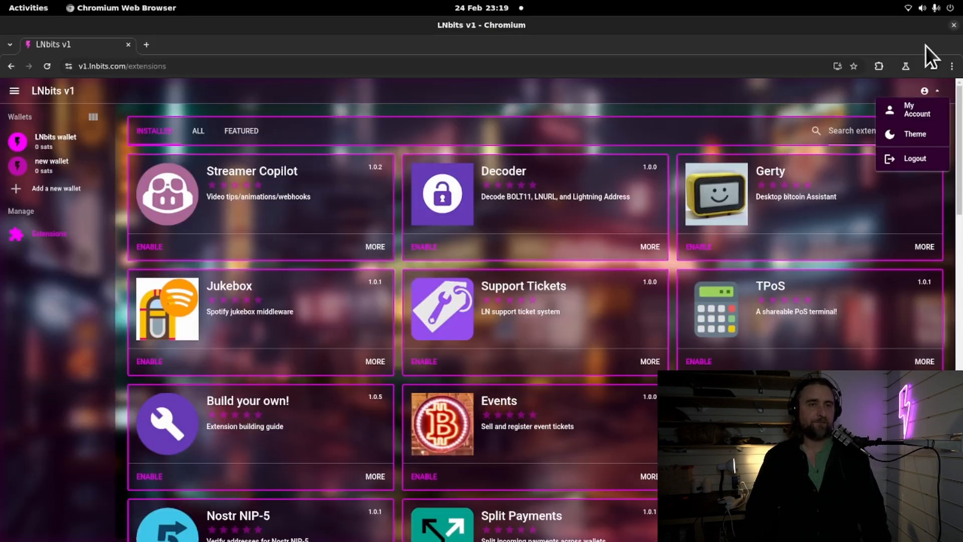
pyautogui.click(911, 112)
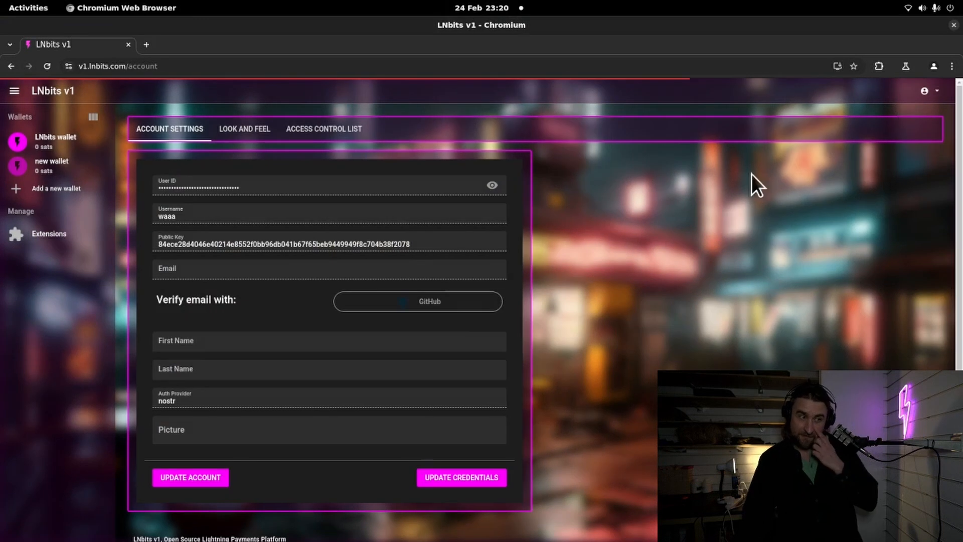
pyautogui.click(251, 130)
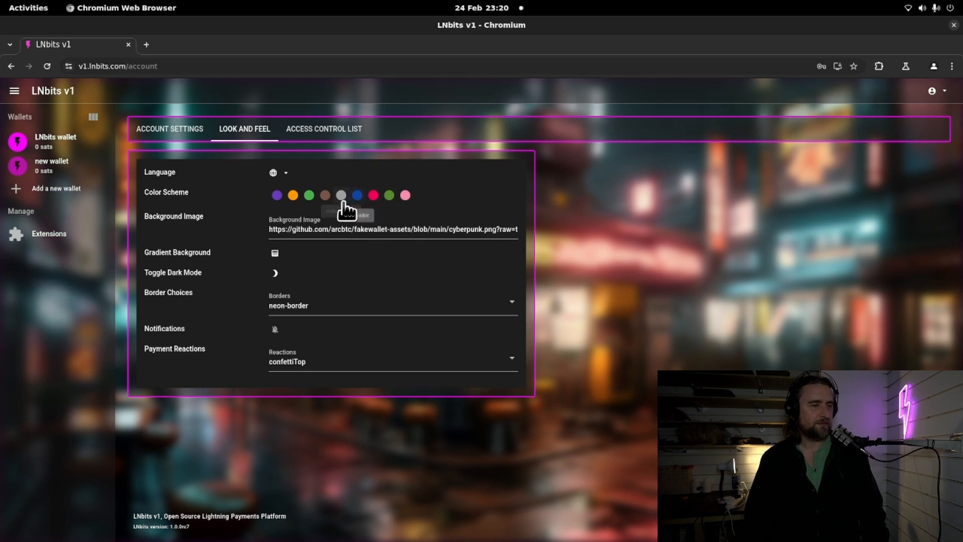
# - Apply the grey colour scheme and turn on the gradient background for the account
pyautogui.click(341, 195)
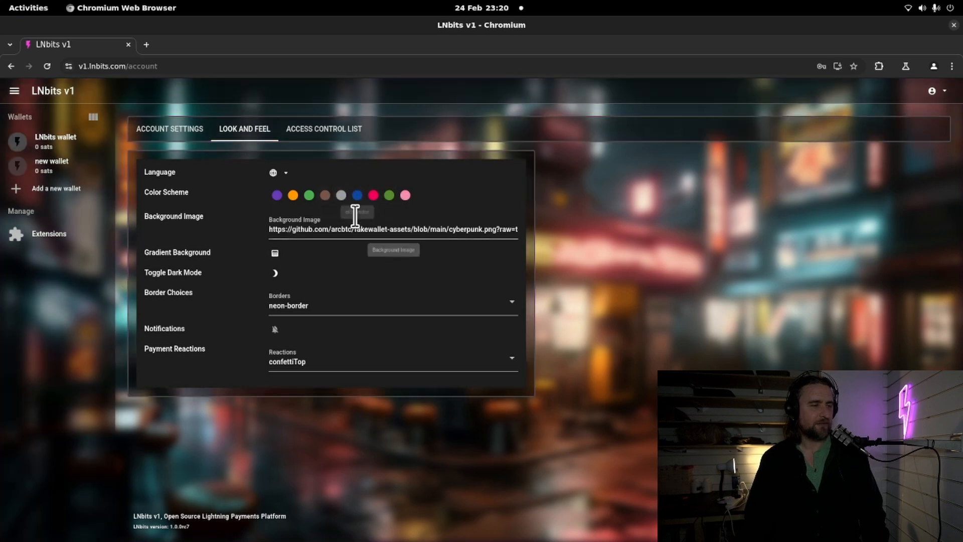
pyautogui.click(275, 254)
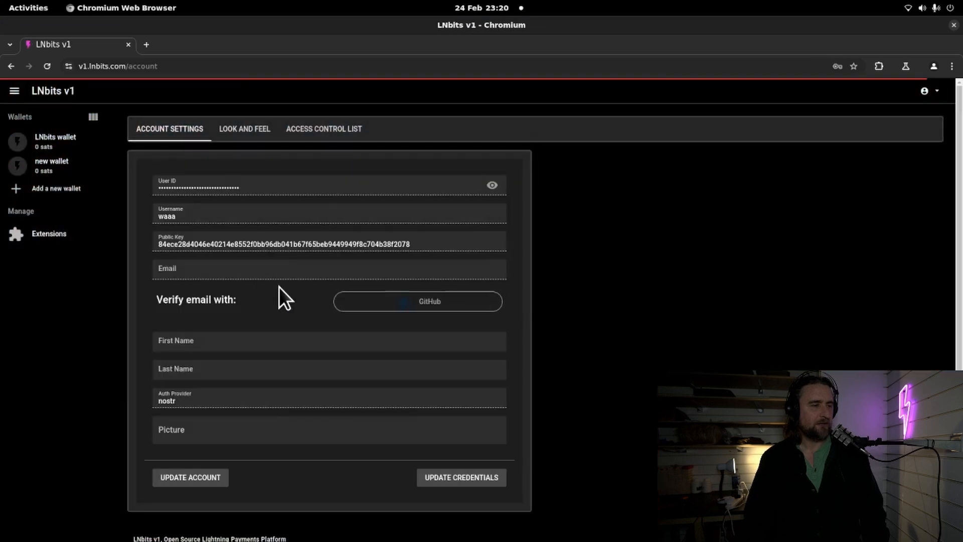
pyautogui.click(246, 131)
pyautogui.click(275, 254)
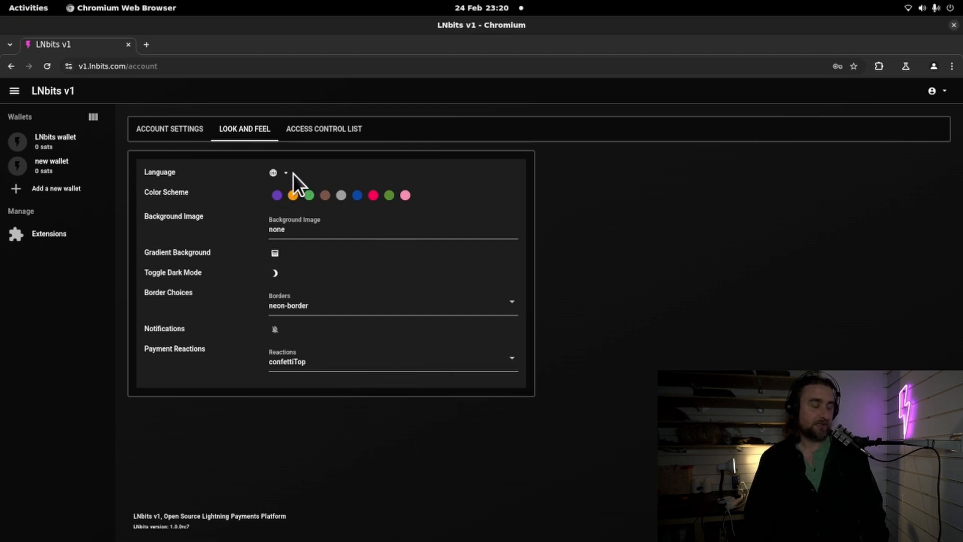
# - Try no-border, apply the green cyber colour scheme and set the account's border choice to hard-border
pyautogui.click(377, 312)
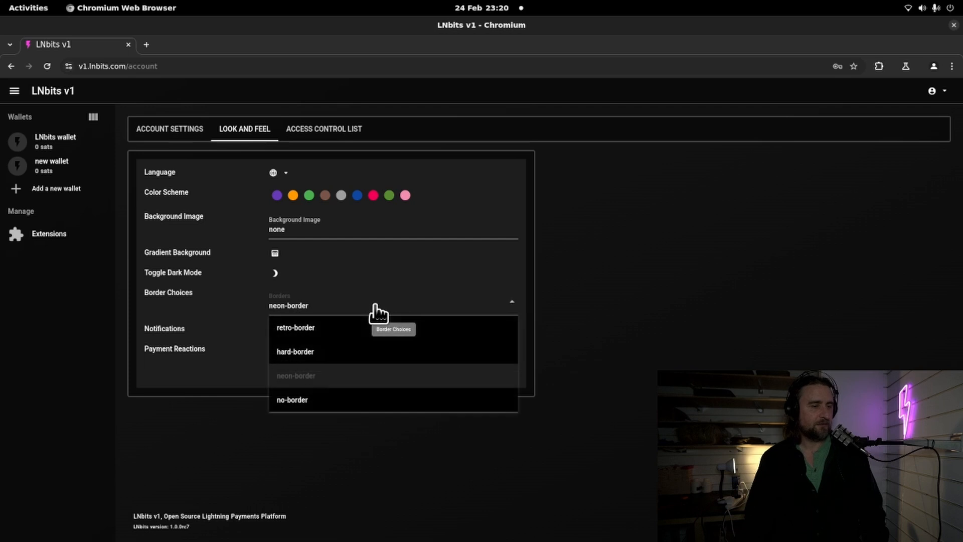
pyautogui.click(353, 400)
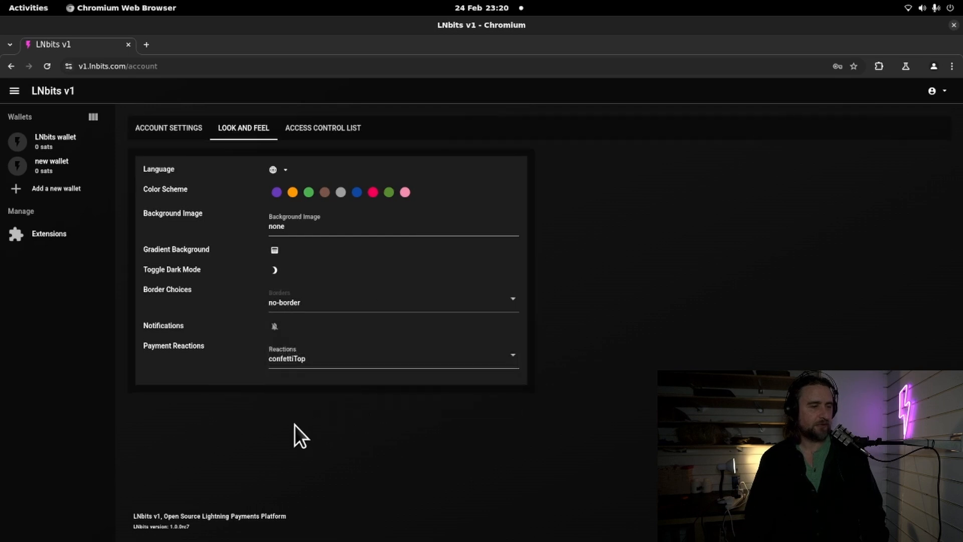
pyautogui.click(391, 193)
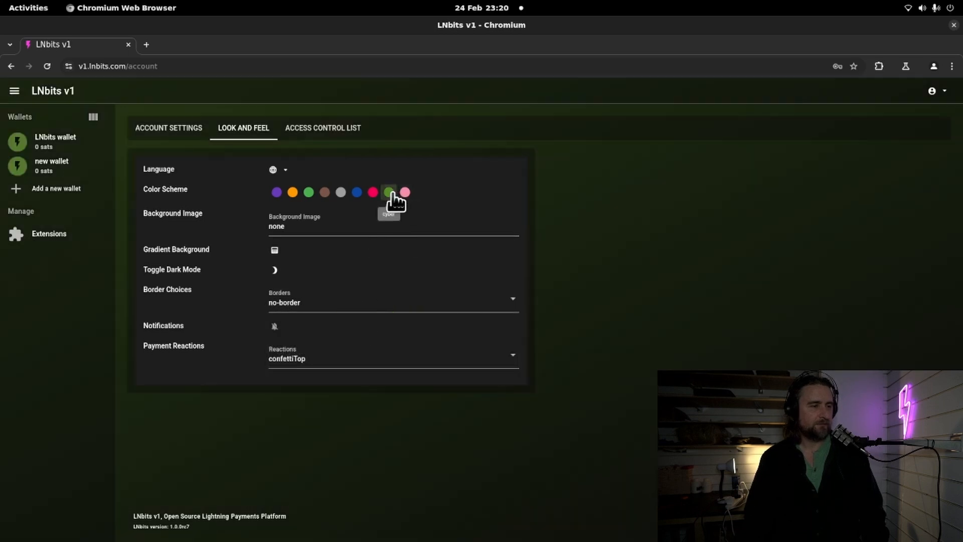
pyautogui.click(326, 301)
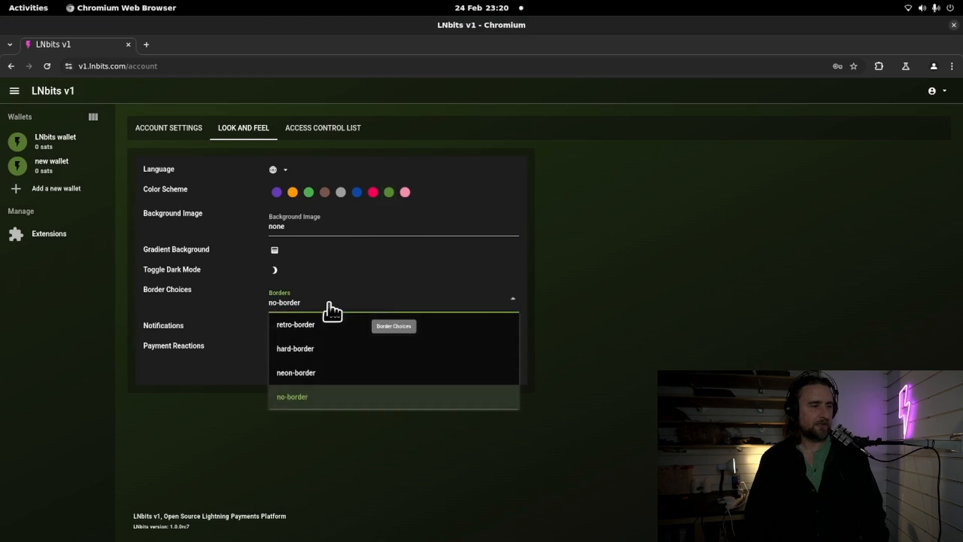
pyautogui.click(322, 354)
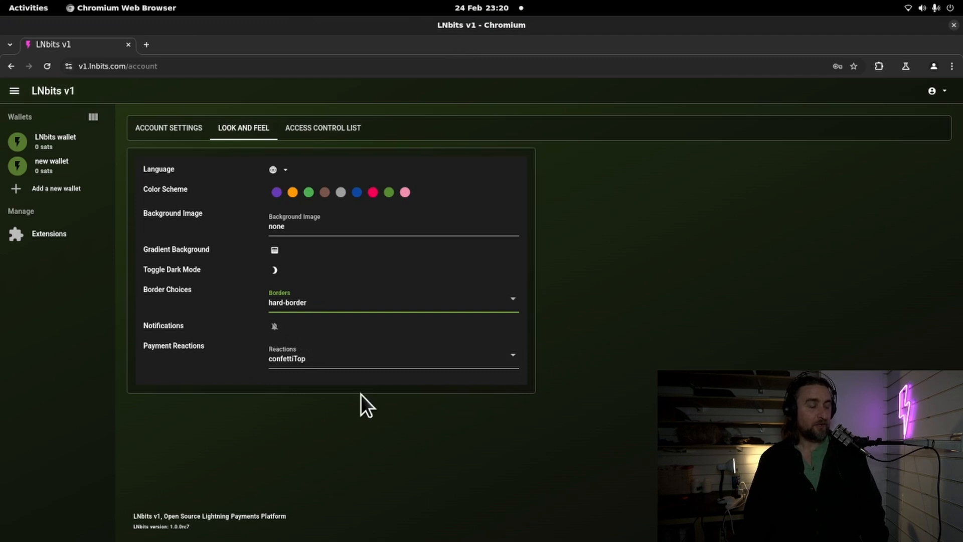
# - Set the payment reaction to confettiBothSides and open the wallet named LNbits wallet
pyautogui.click(355, 366)
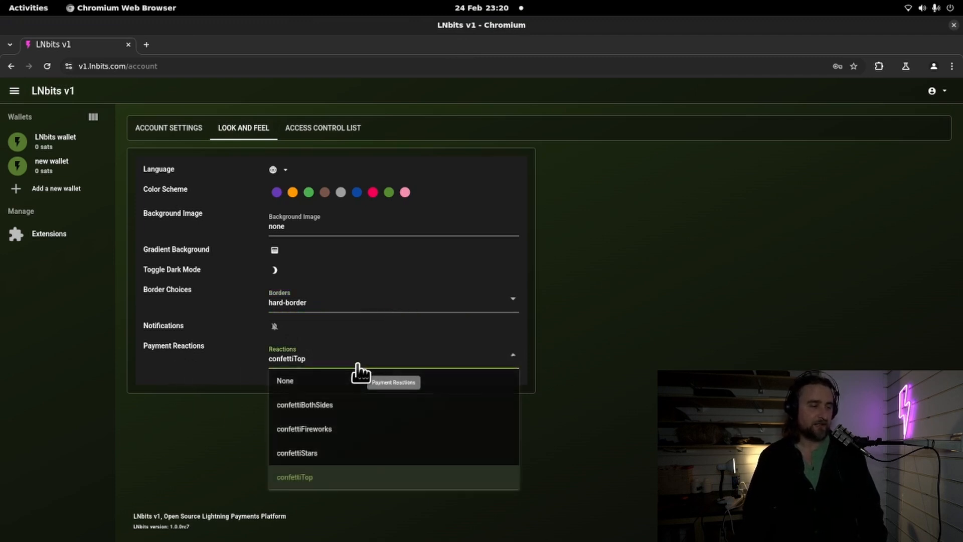
pyautogui.click(354, 409)
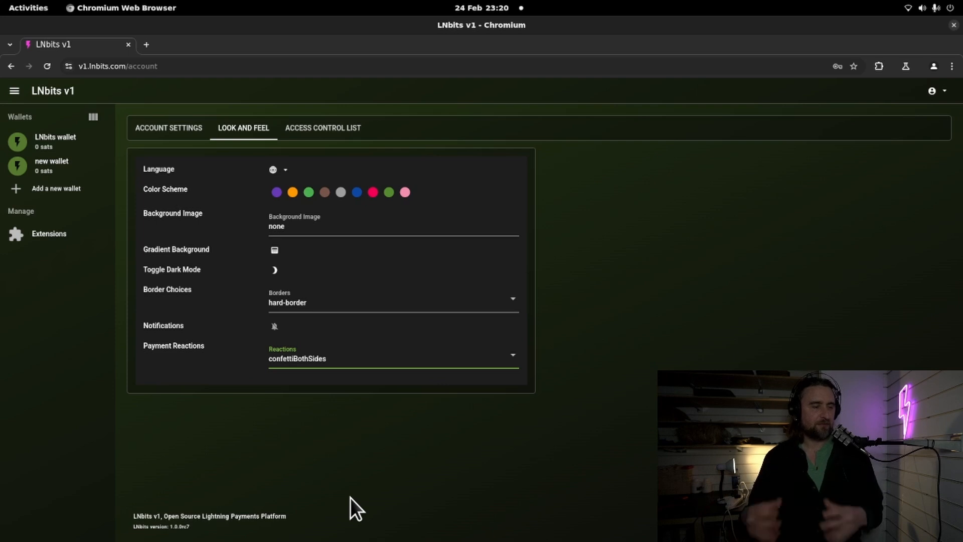
pyautogui.click(39, 135)
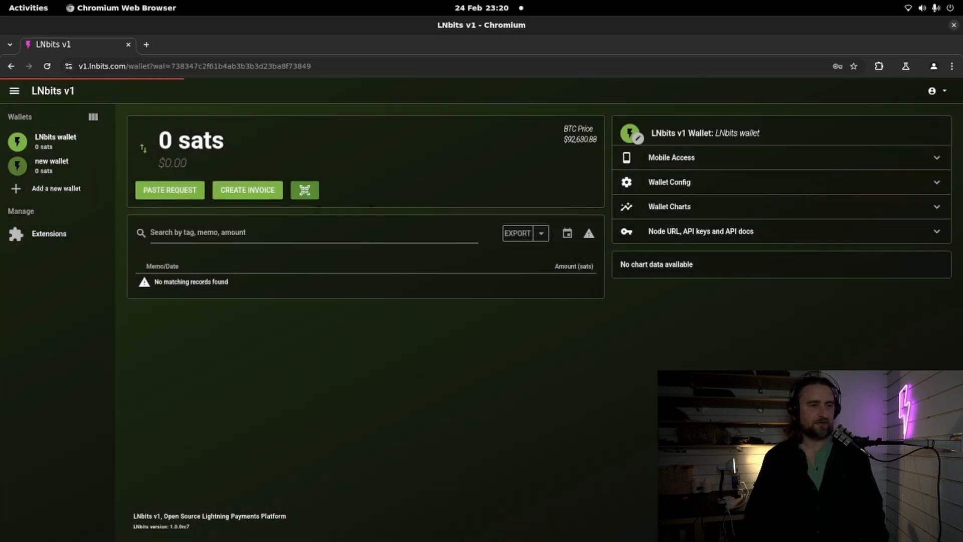
# - Open the access control list settings of the user's account
pyautogui.click(939, 91)
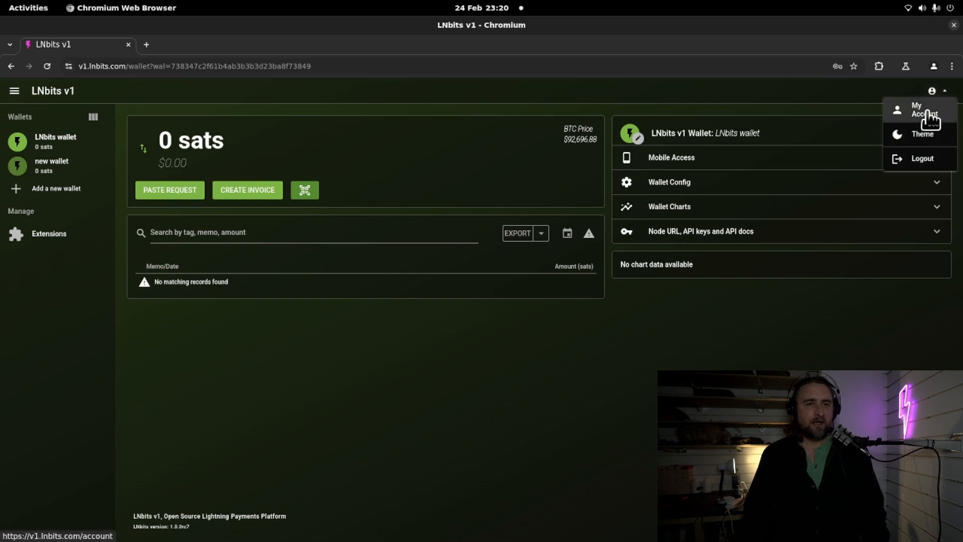
pyautogui.click(930, 120)
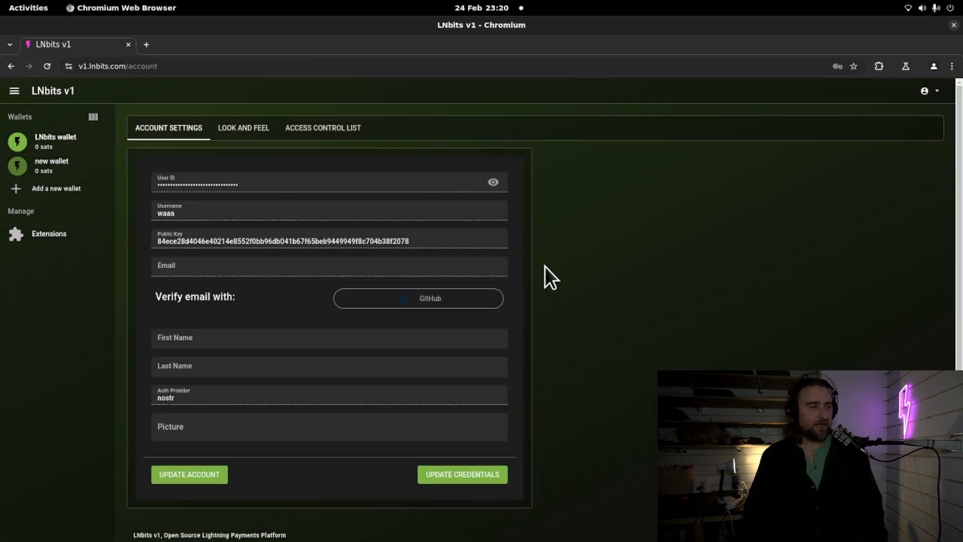
pyautogui.click(328, 132)
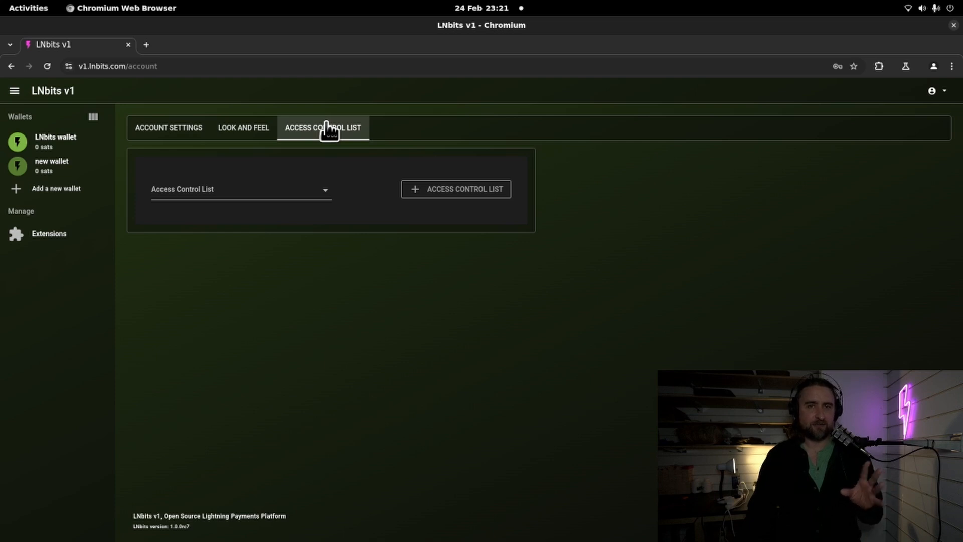
pyautogui.click(458, 192)
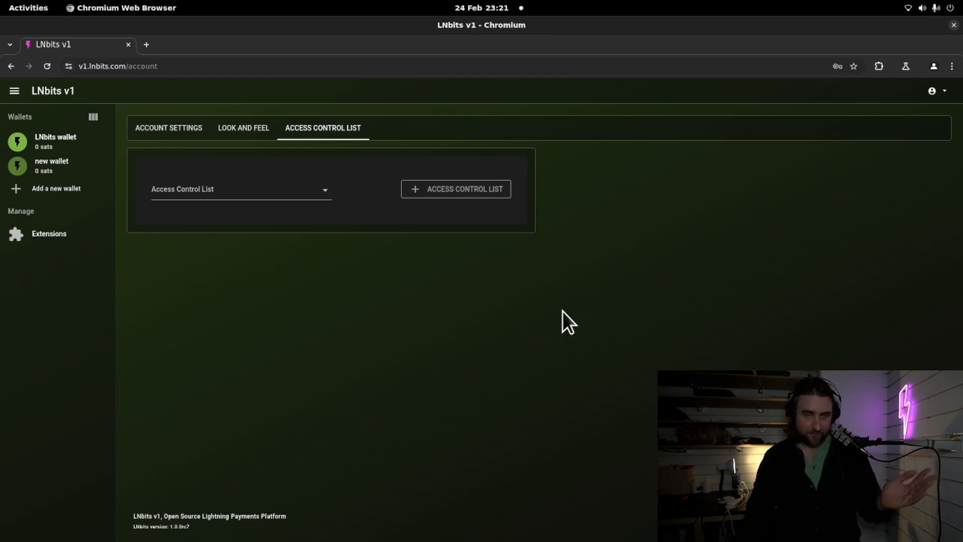
pyautogui.click(491, 196)
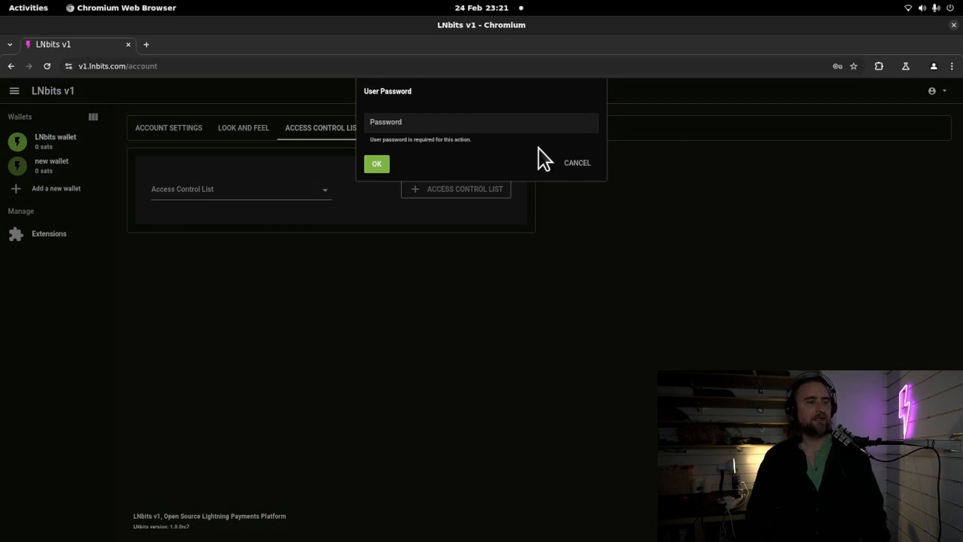
pyautogui.click(590, 166)
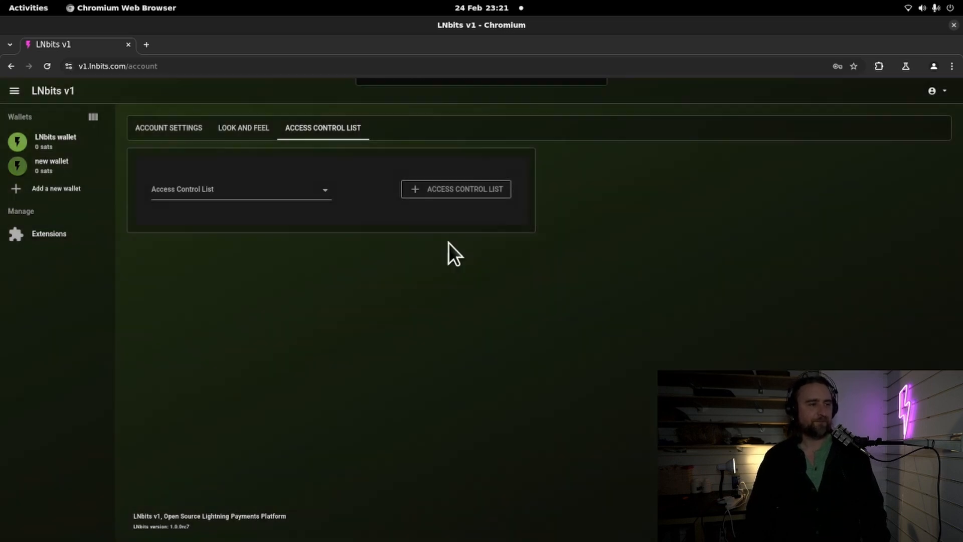
# - View the account's credential update form with its password and public key settings
pyautogui.click(193, 131)
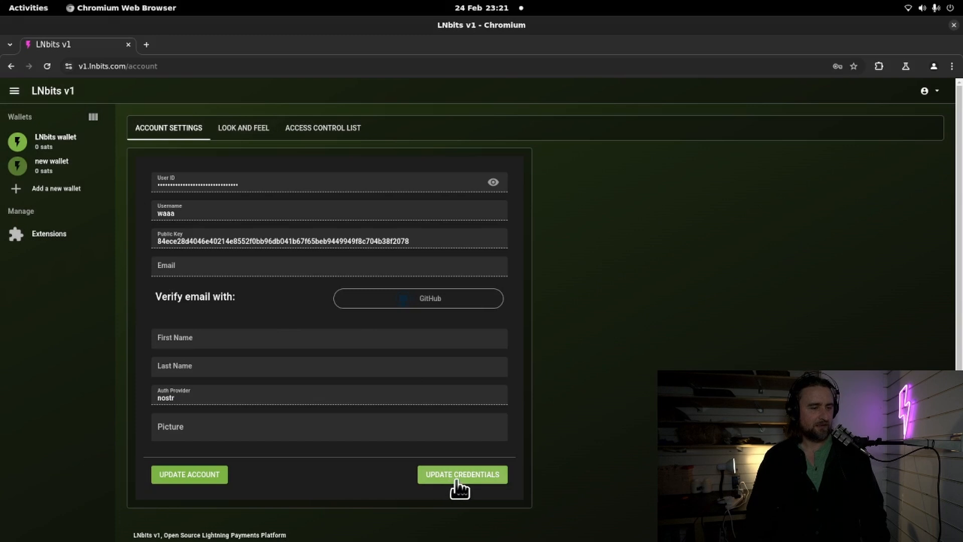
pyautogui.click(491, 475)
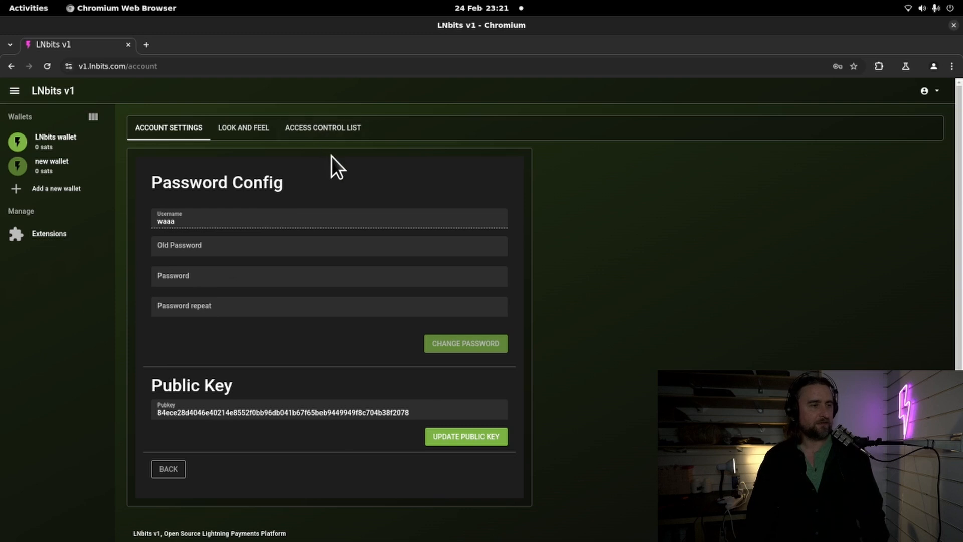
# - Create an API access control list named test, authorising it with the account password
pyautogui.click(356, 135)
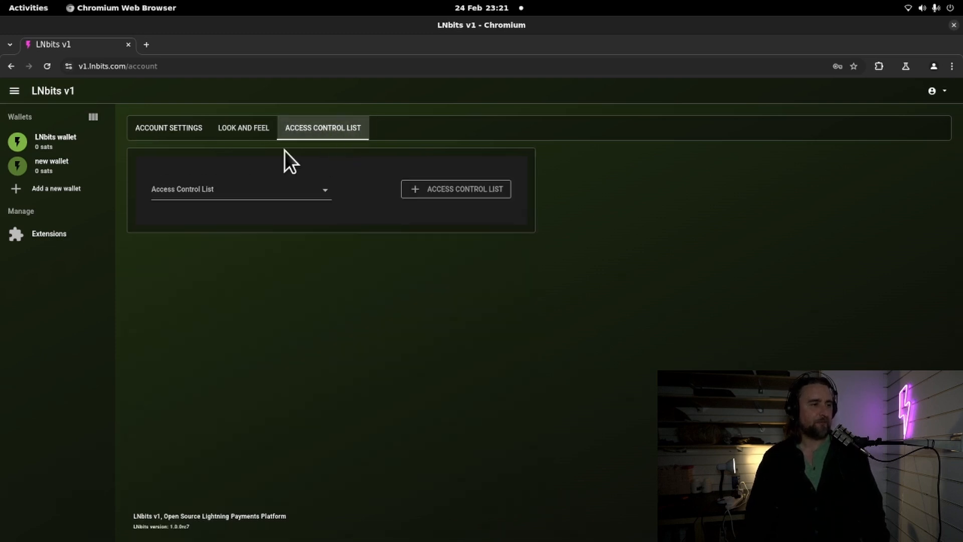
pyautogui.click(484, 189)
pyautogui.click(477, 122)
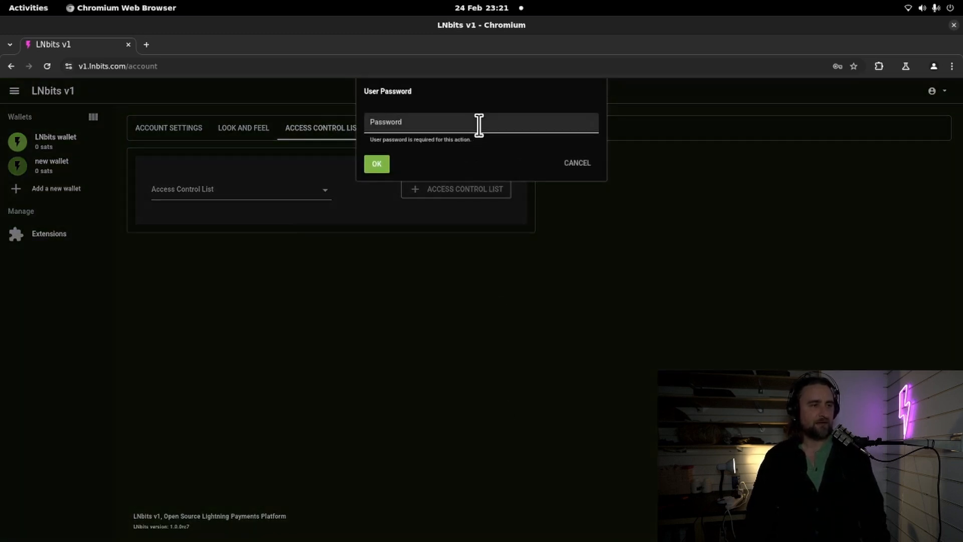
pyautogui.write('•')
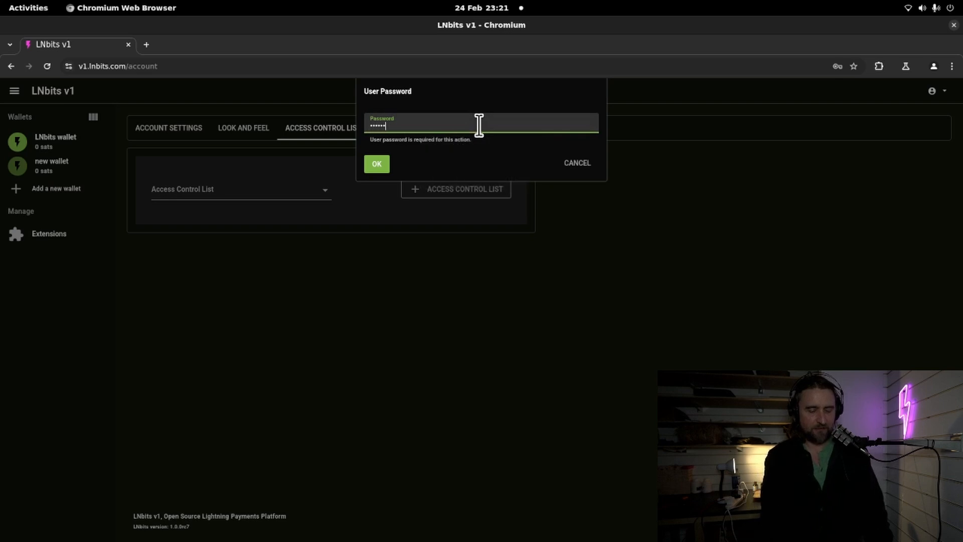
pyautogui.click(384, 161)
pyautogui.click(444, 124)
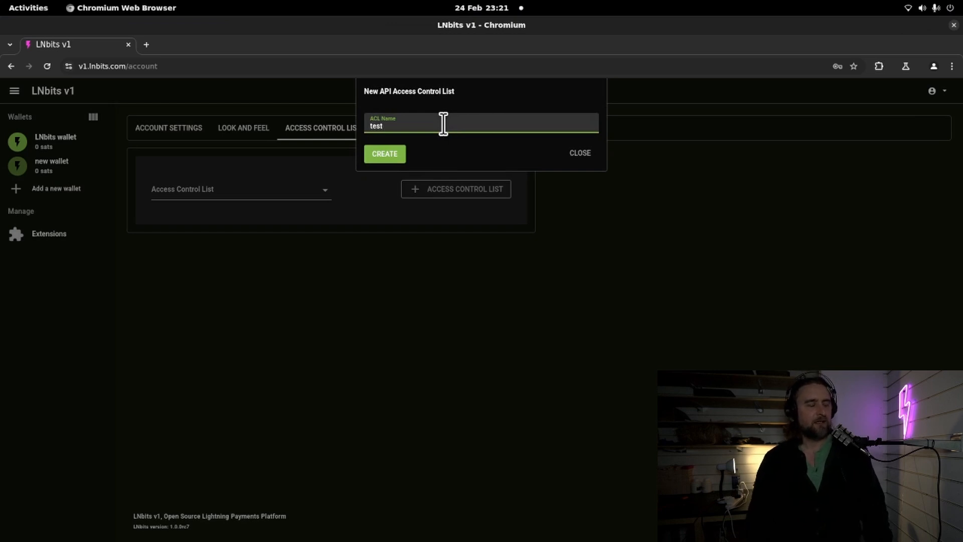
pyautogui.click(394, 152)
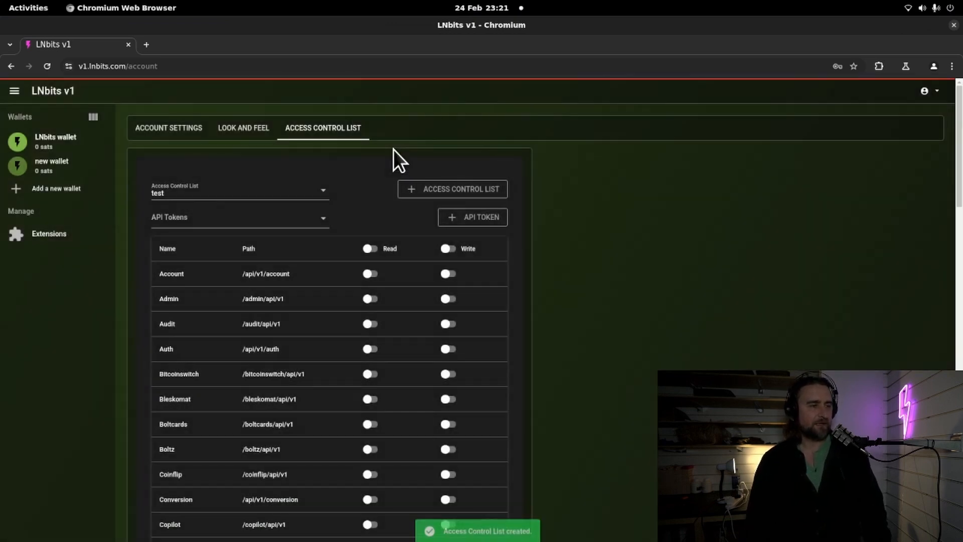
# - Review the API paths of the test access control list and enable read and write for all of them
pyautogui.scroll(-6, 750, 317)
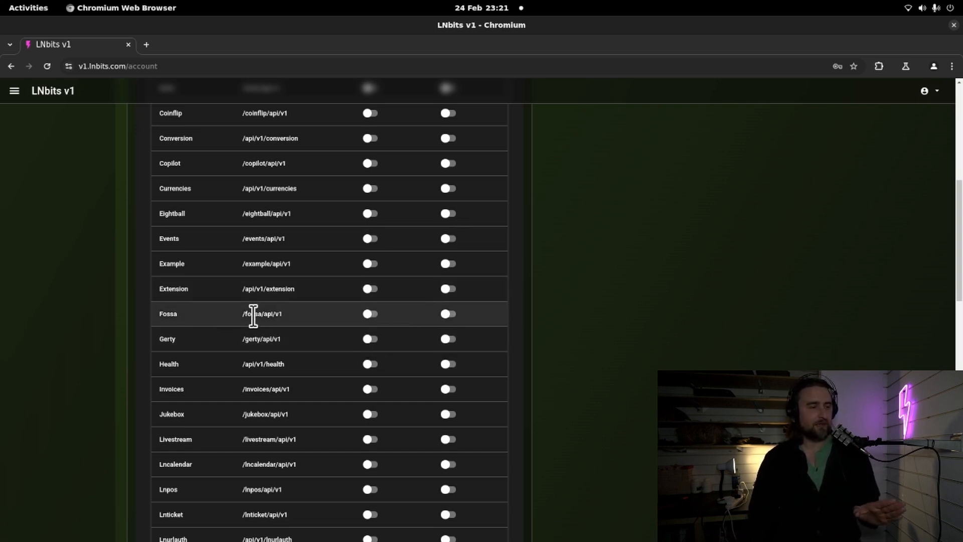
pyautogui.scroll(8, 613, 349)
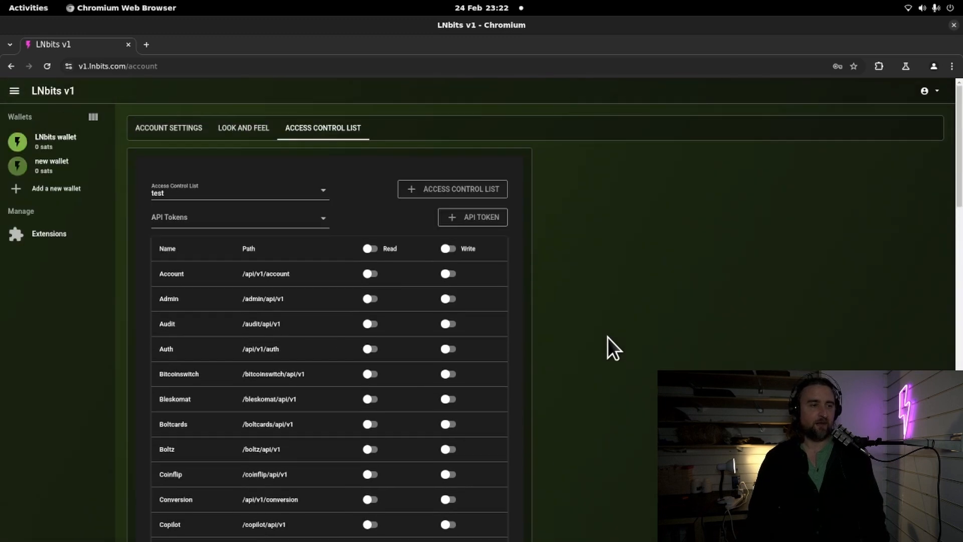
pyautogui.click(370, 250)
pyautogui.click(448, 249)
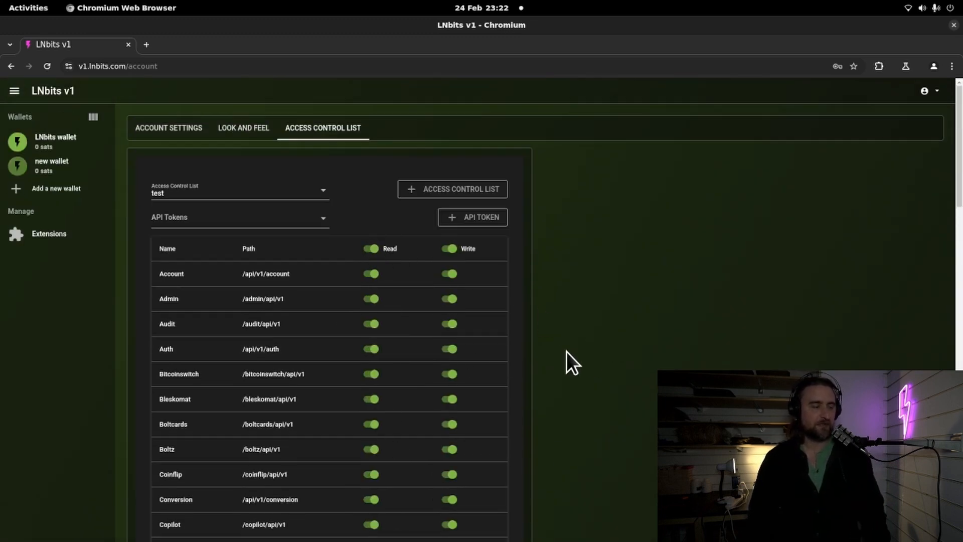
# - Start a new API token for the test list and authorise it with the account password
pyautogui.click(494, 219)
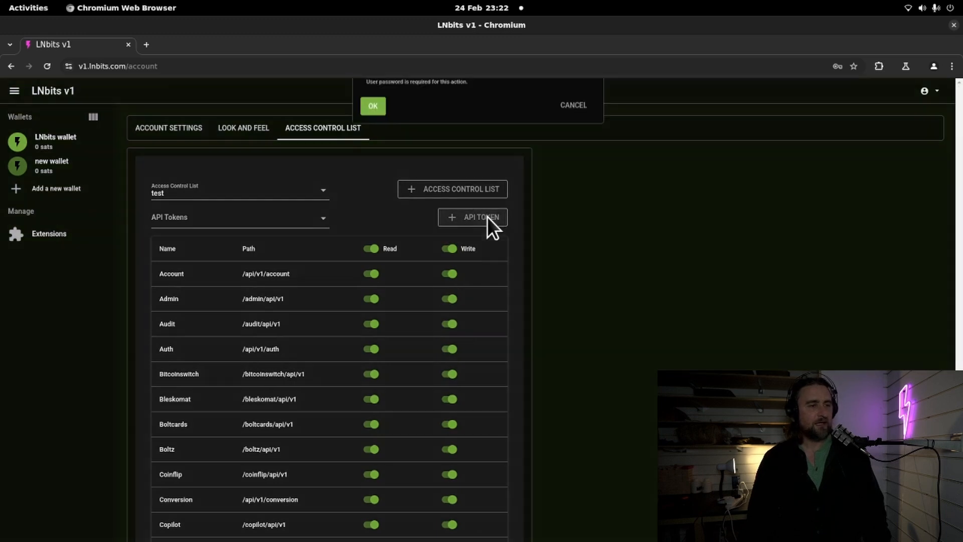
pyautogui.click(529, 125)
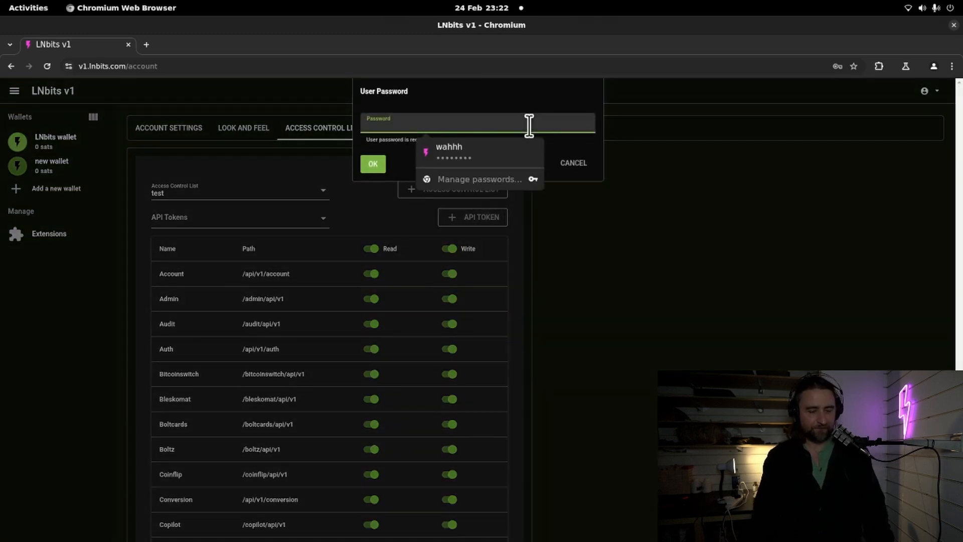
pyautogui.write('***')
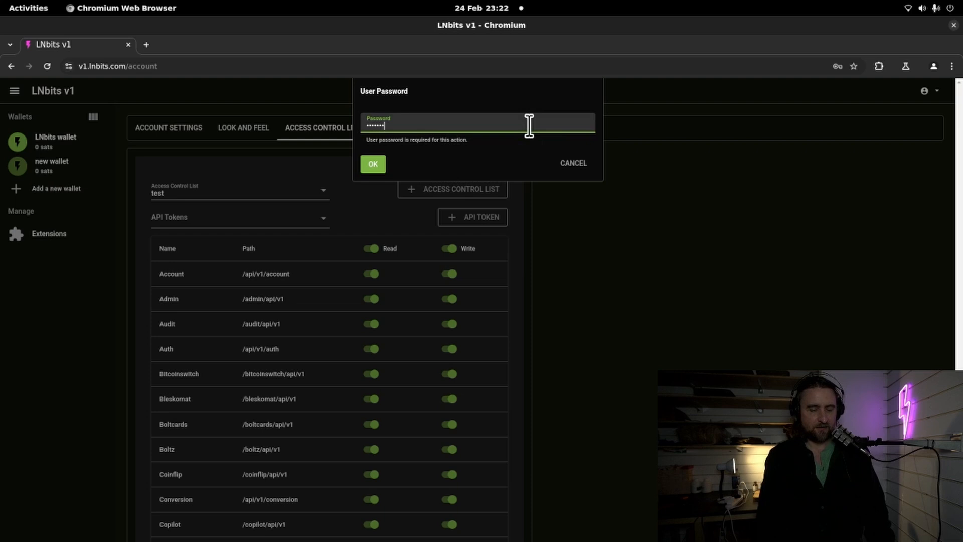
pyautogui.click(373, 164)
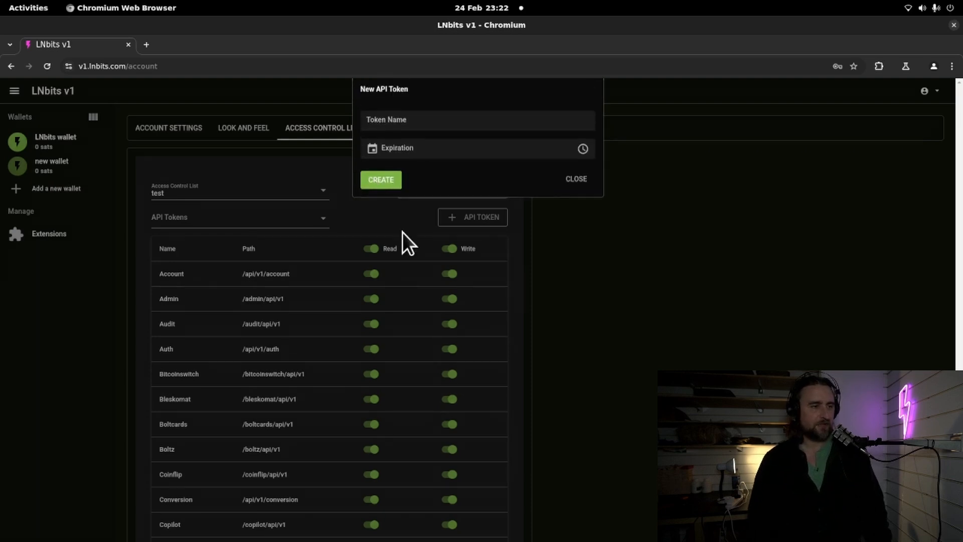
pyautogui.click(474, 127)
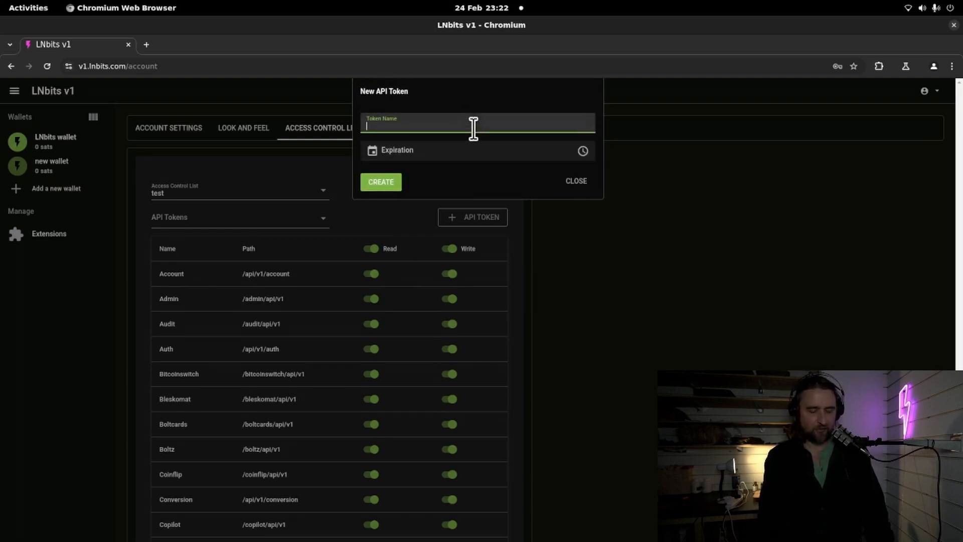
pyautogui.click(370, 153)
pyautogui.click(410, 234)
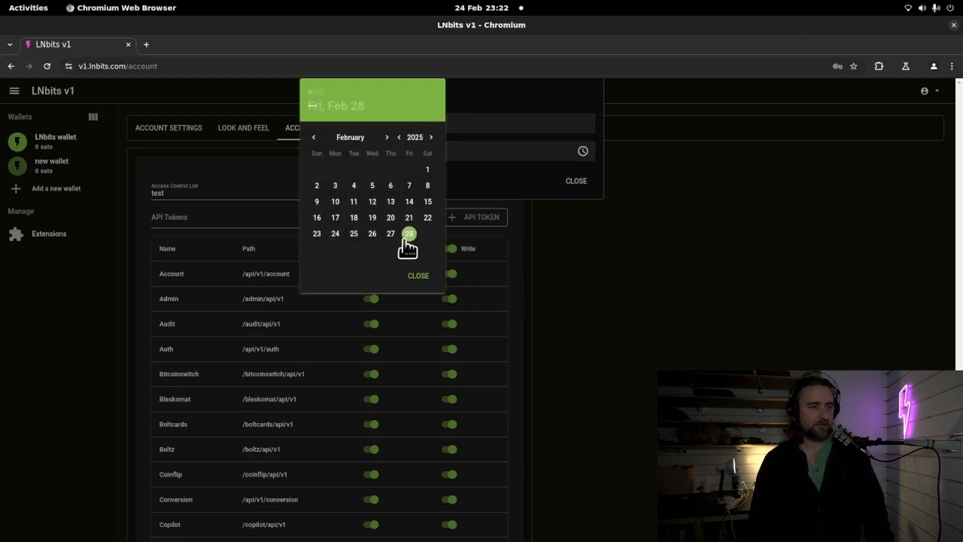
pyautogui.click(583, 151)
pyautogui.click(583, 232)
pyautogui.click(585, 249)
pyautogui.click(629, 277)
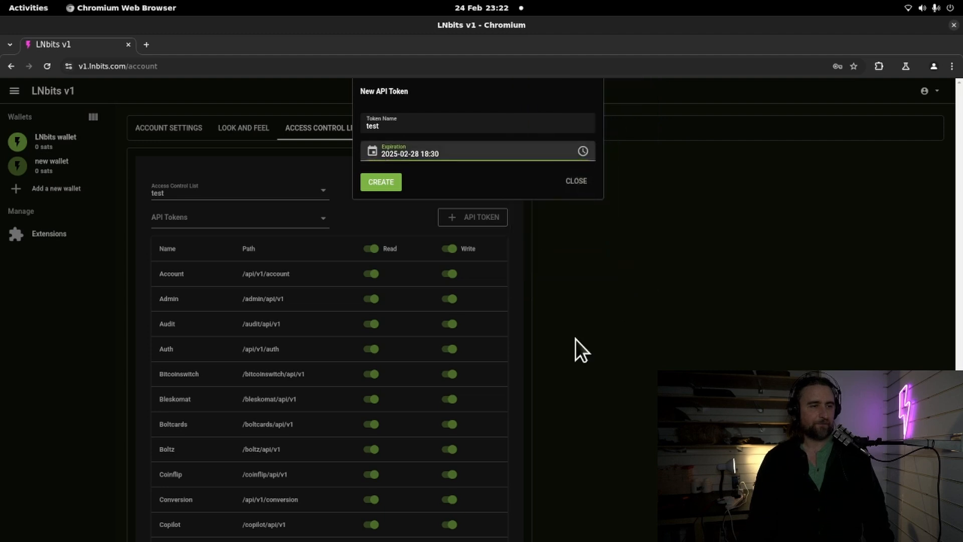
pyautogui.click(396, 183)
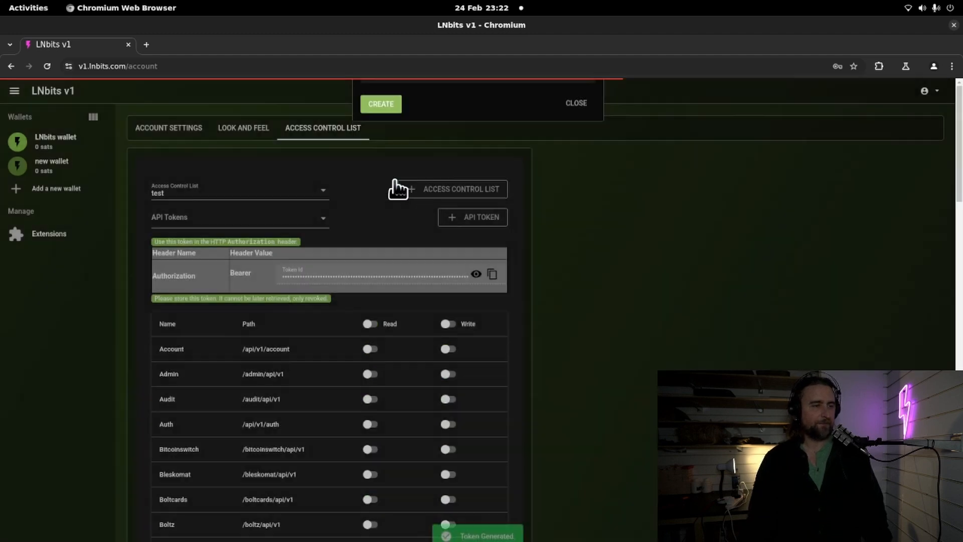
pyautogui.click(491, 274)
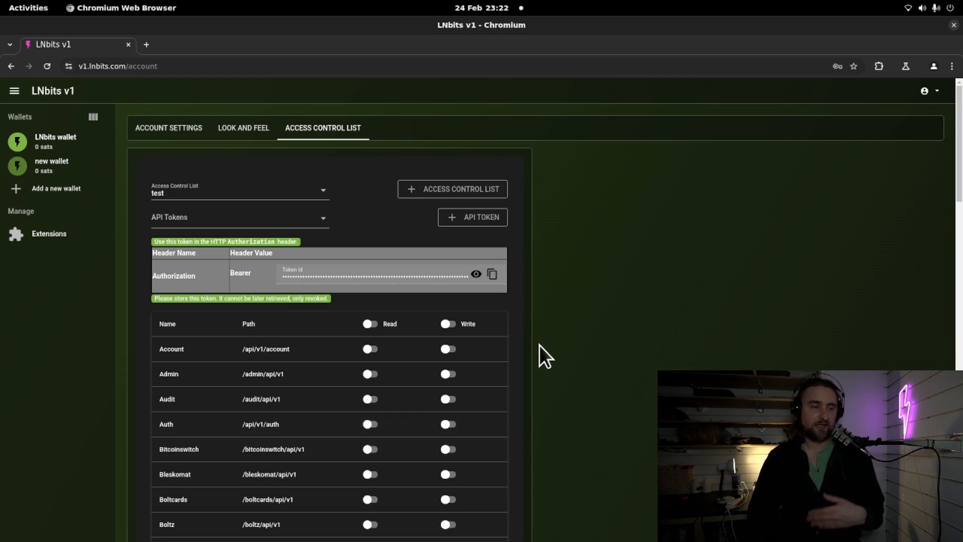
# - Open the LNbits API documentation at v1.lnbits.com/docs in a new browser tab
pyautogui.click(149, 44)
pyautogui.write('v1')
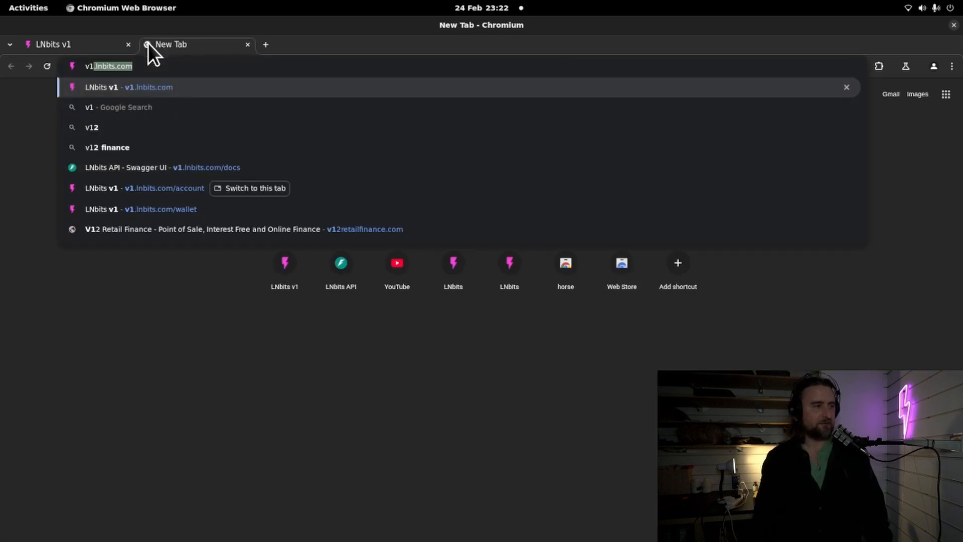
pyautogui.press('Right')
pyautogui.write('/doc')
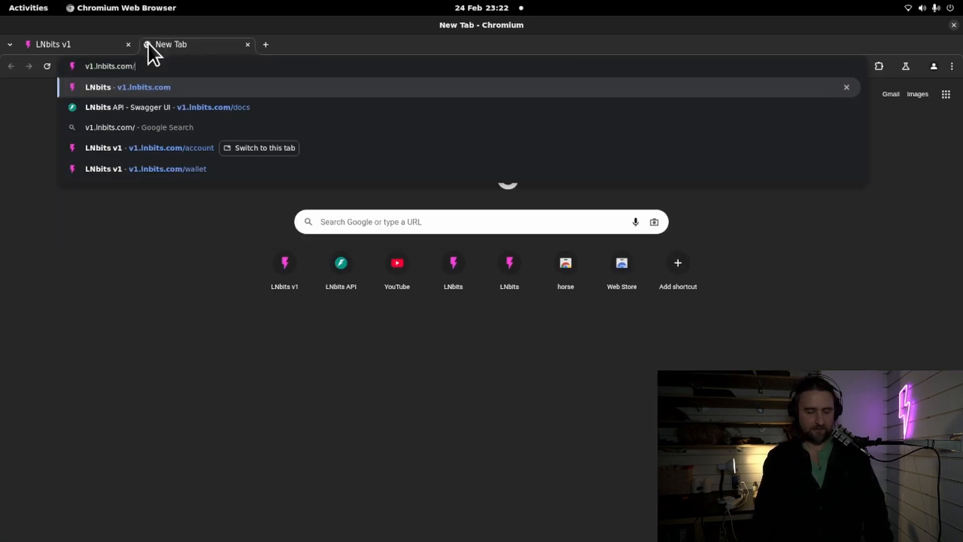
pyautogui.press('Return')
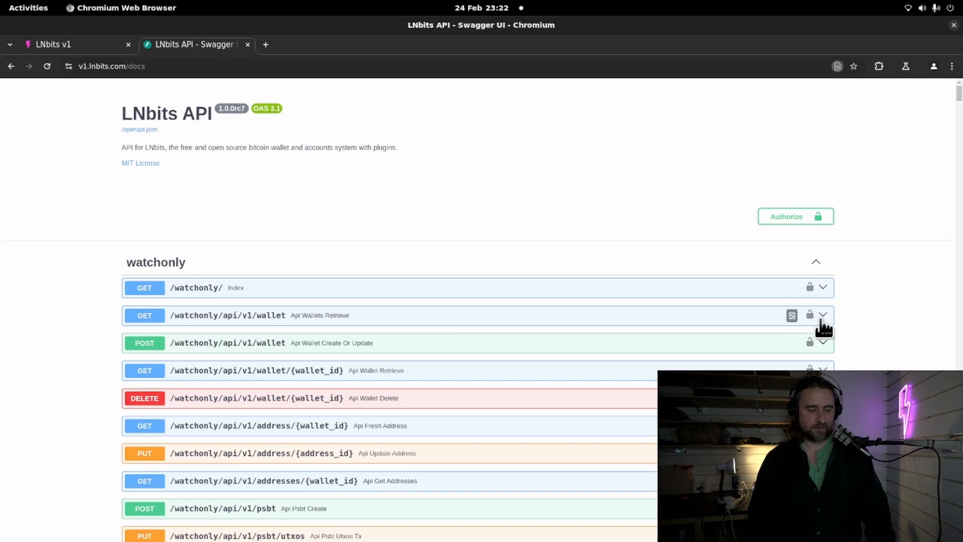
# - Find the Core section of the API docs and make its GET /api/v1/wallets request ready to try out
pyautogui.hotkey('ctrl', 'f')
pyautogui.write('core')
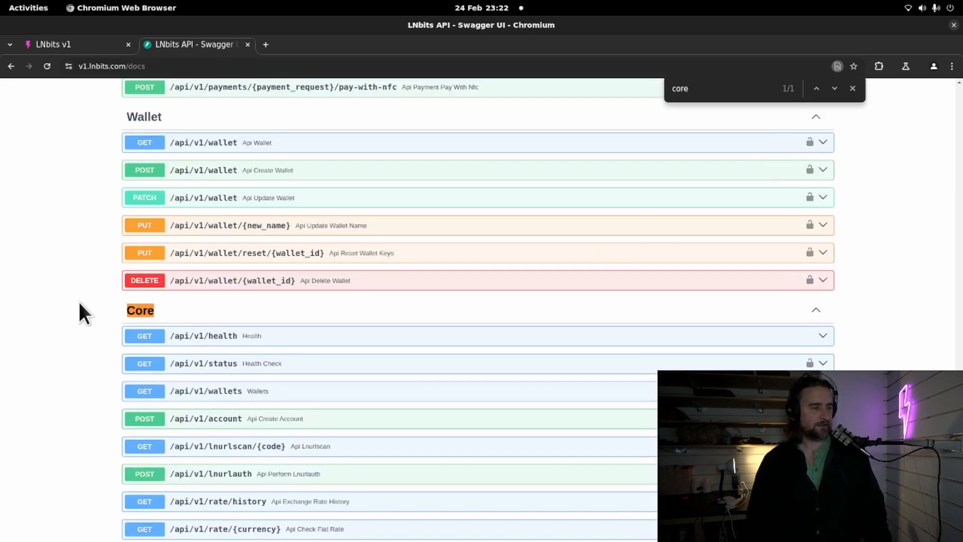
pyautogui.click(253, 396)
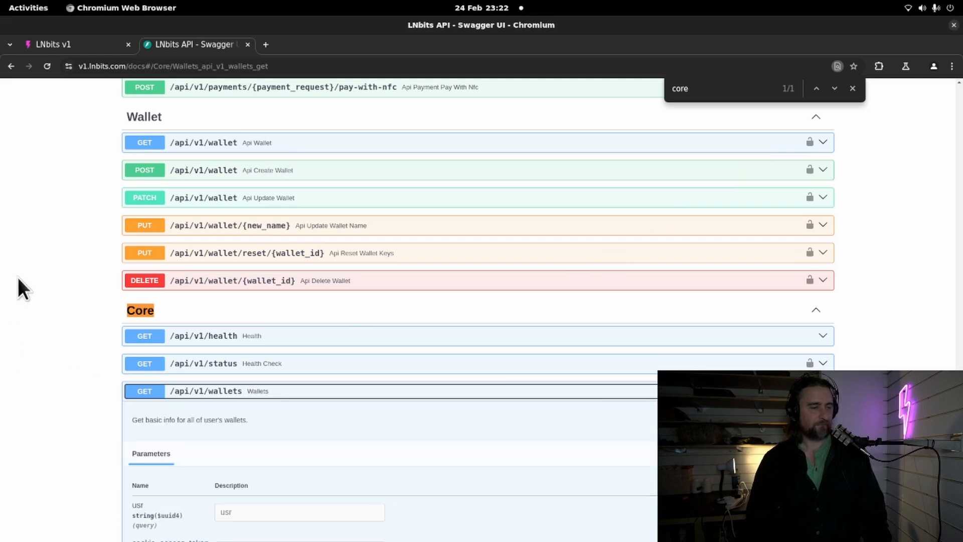
pyautogui.scroll(-3, 30, 302)
pyautogui.click(798, 333)
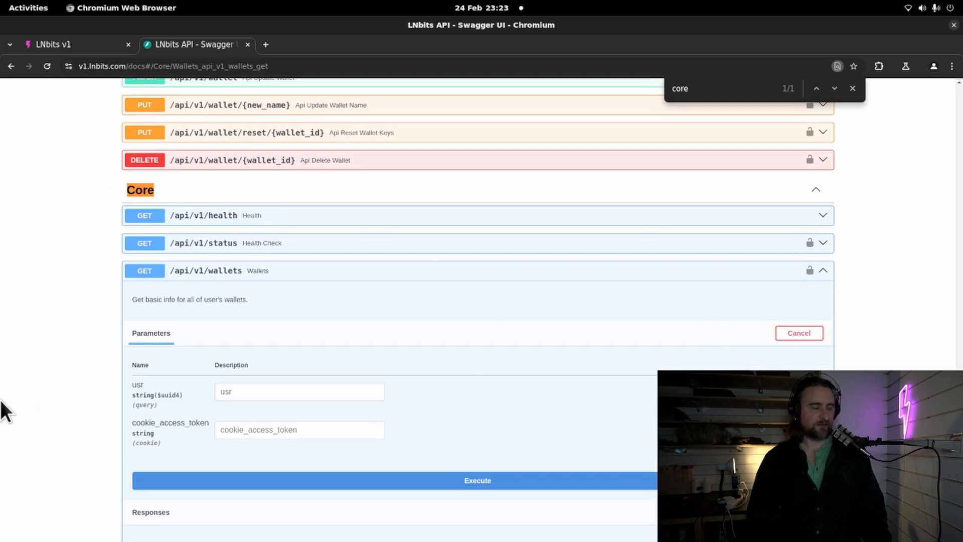
# - Paste the copied API token as cookie_access_token, execute the wallets request and review its response
pyautogui.scroll(-5, 15, 409)
pyautogui.click(281, 192)
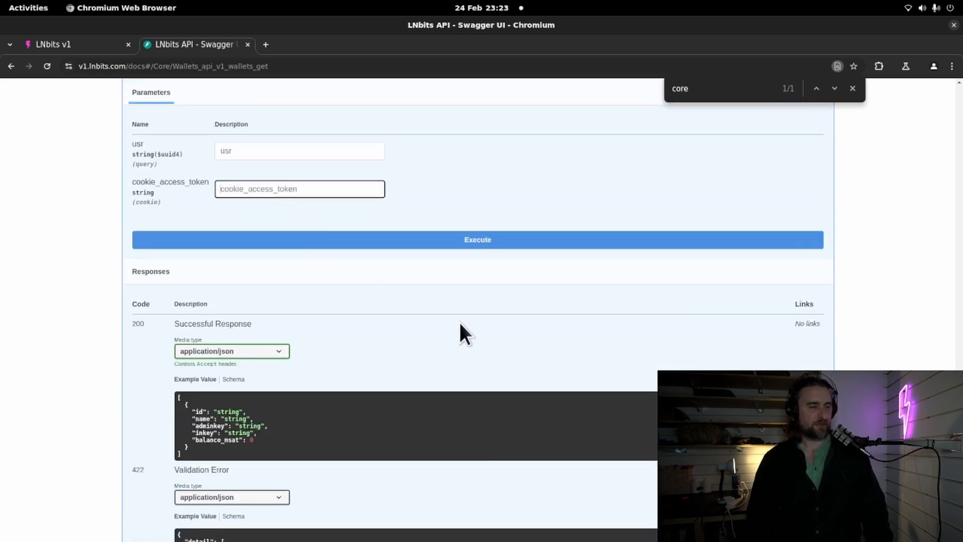
pyautogui.hotkey('ctrl', 'v')
pyautogui.click(497, 242)
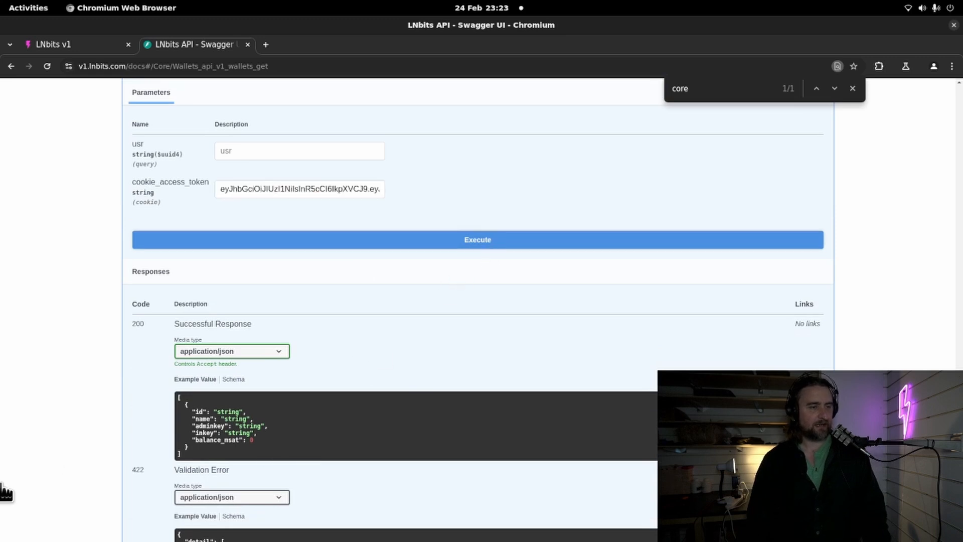
pyautogui.scroll(-8, 49, 273)
pyautogui.scroll(3, 50, 273)
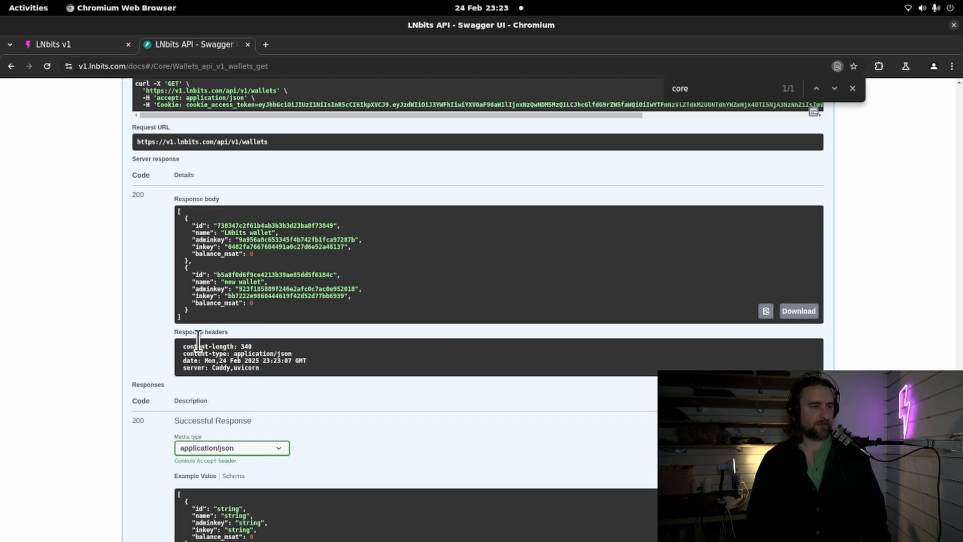
pyautogui.scroll(4, 381, 401)
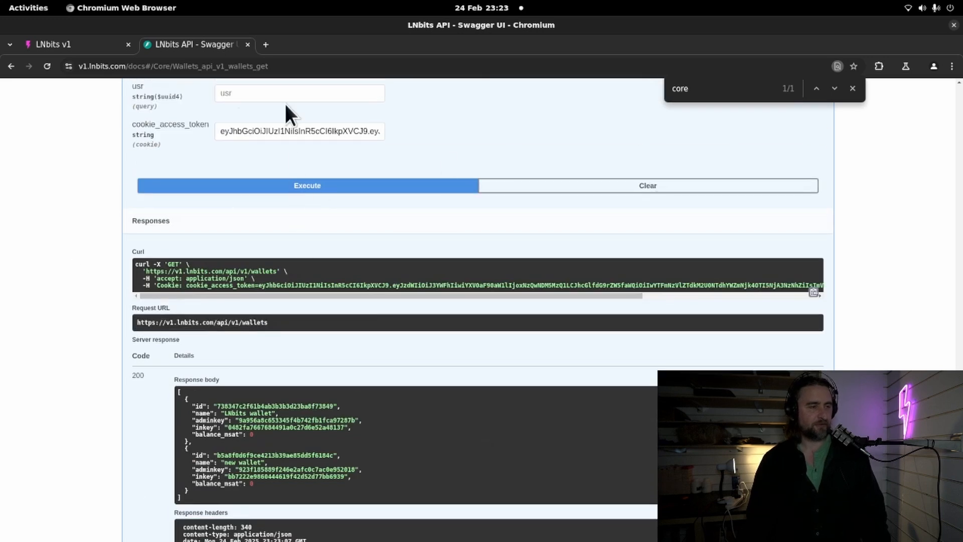
# - Return to the LNbits account, open the wallet named LNbits wallet and show the wallets as cards in a phone-width window
pyautogui.click(68, 44)
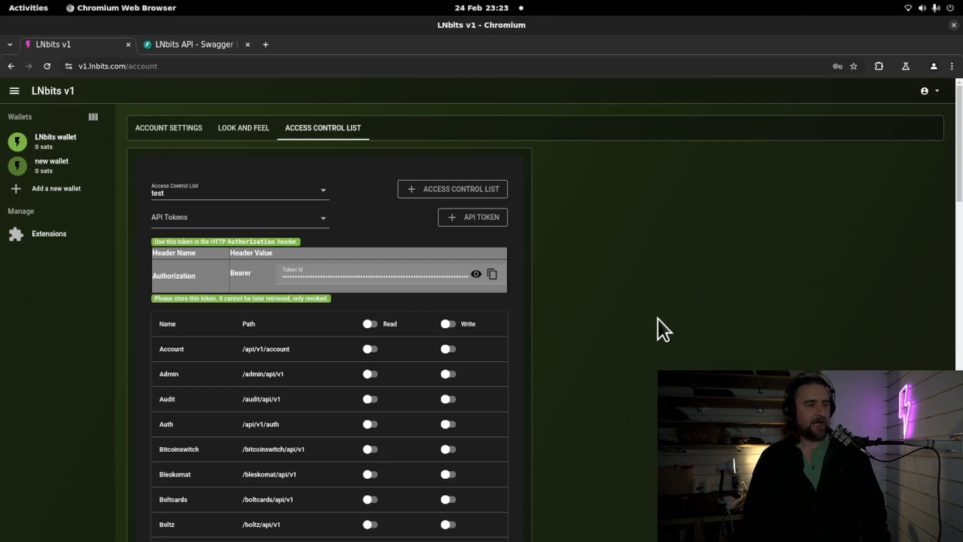
pyautogui.click(88, 141)
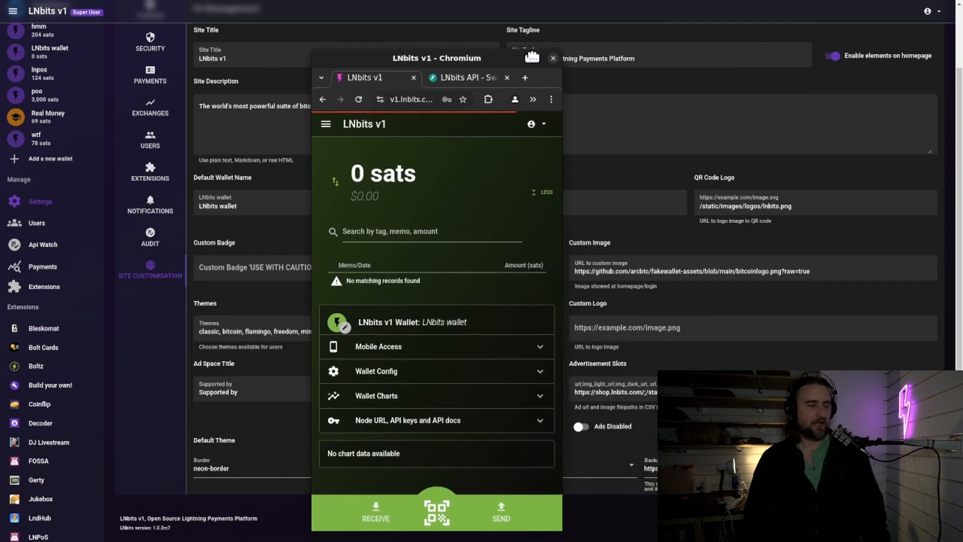
pyautogui.click(326, 123)
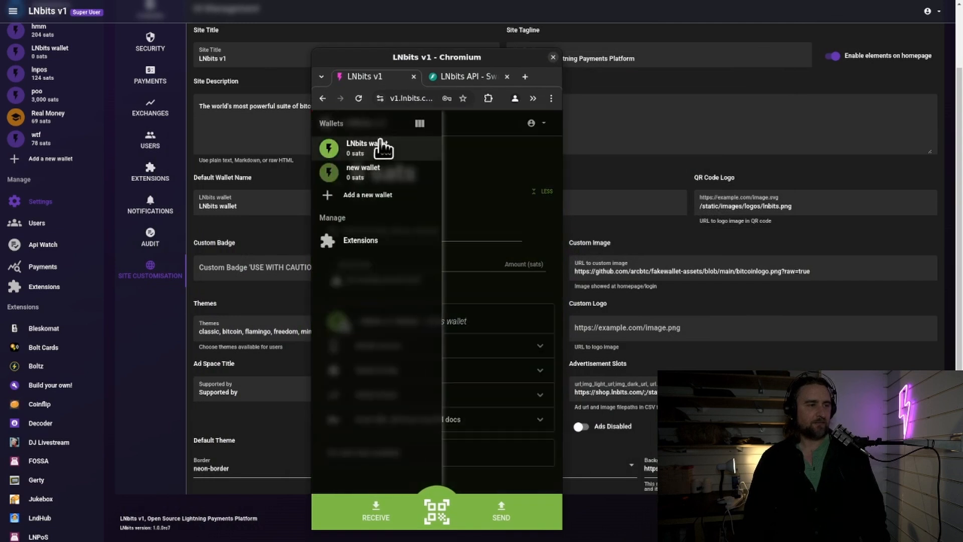
pyautogui.click(437, 127)
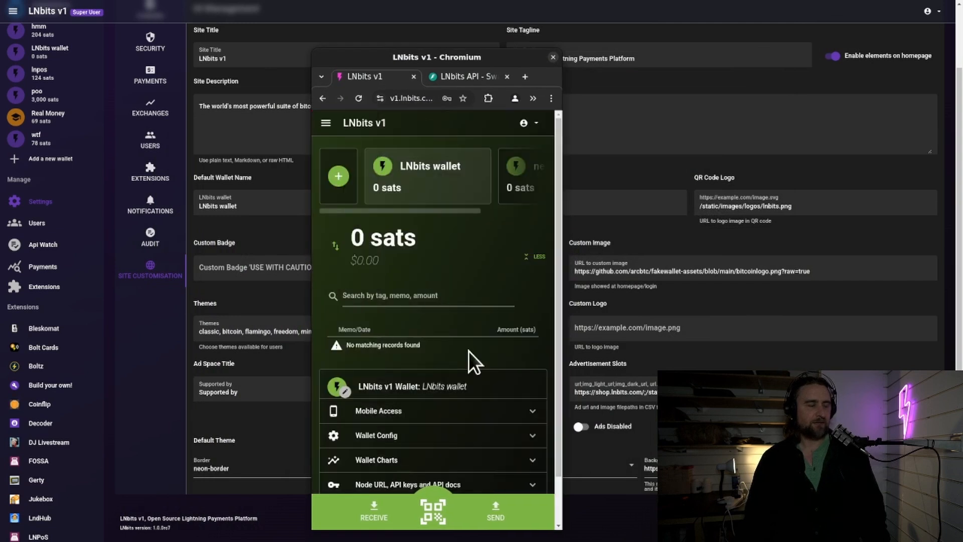
# - Collapse the wallet page's details, and switch to the new wallet card and back to LNbits wallet
pyautogui.click(535, 257)
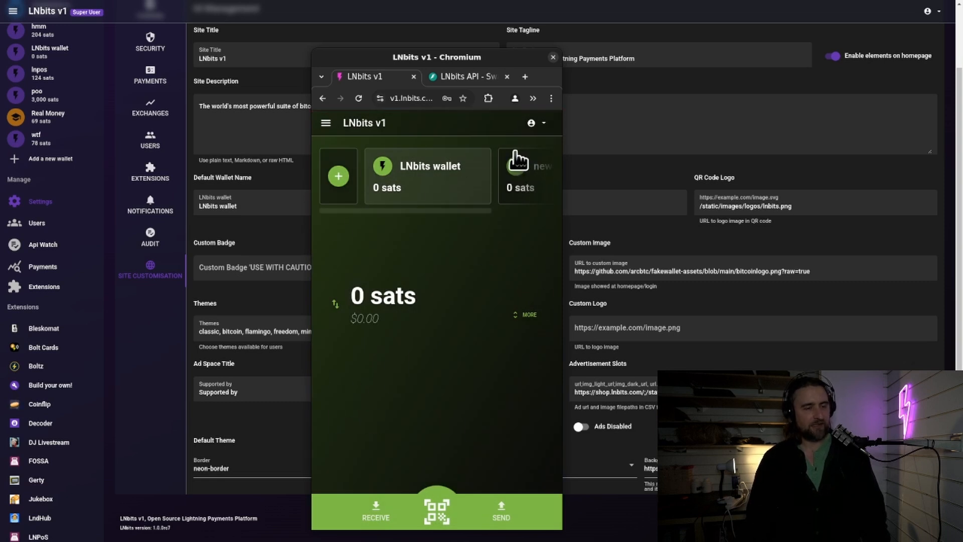
pyautogui.click(531, 182)
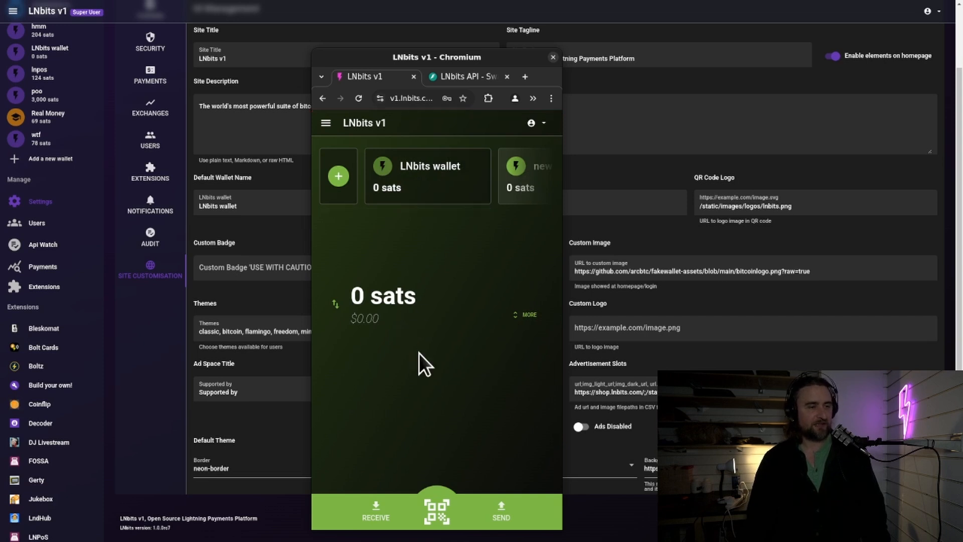
pyautogui.click(447, 176)
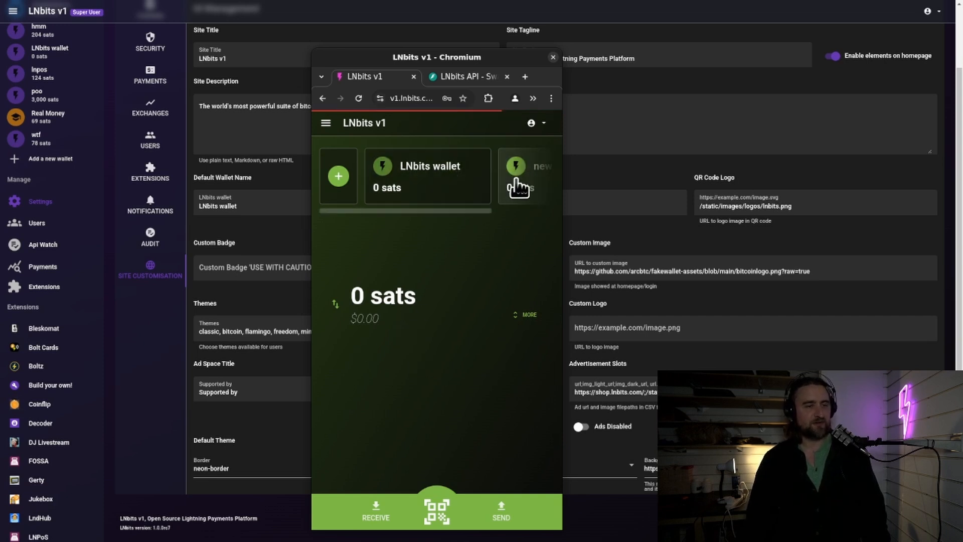
# - Try the wallet layout toggle between cards and list in the phone-width view
pyautogui.click(326, 123)
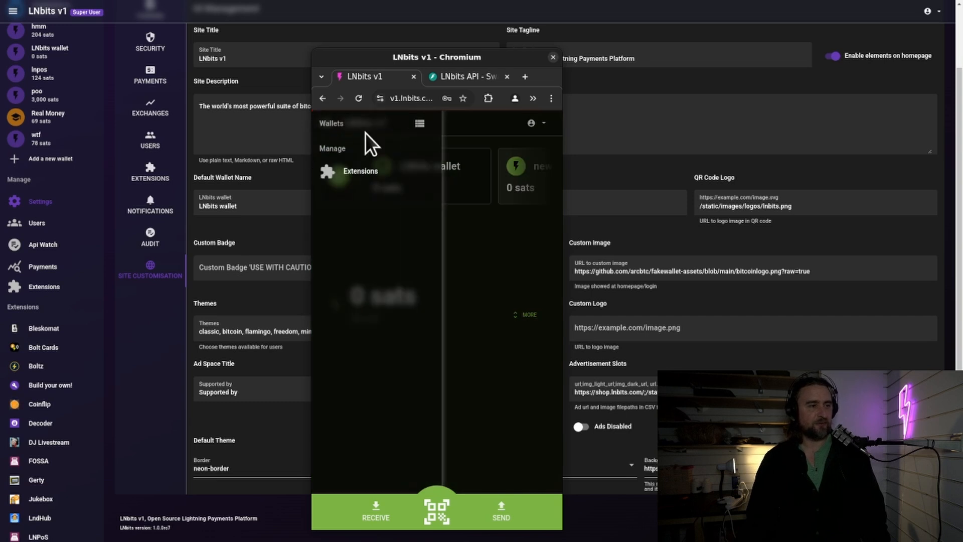
pyautogui.click(420, 126)
pyautogui.click(512, 193)
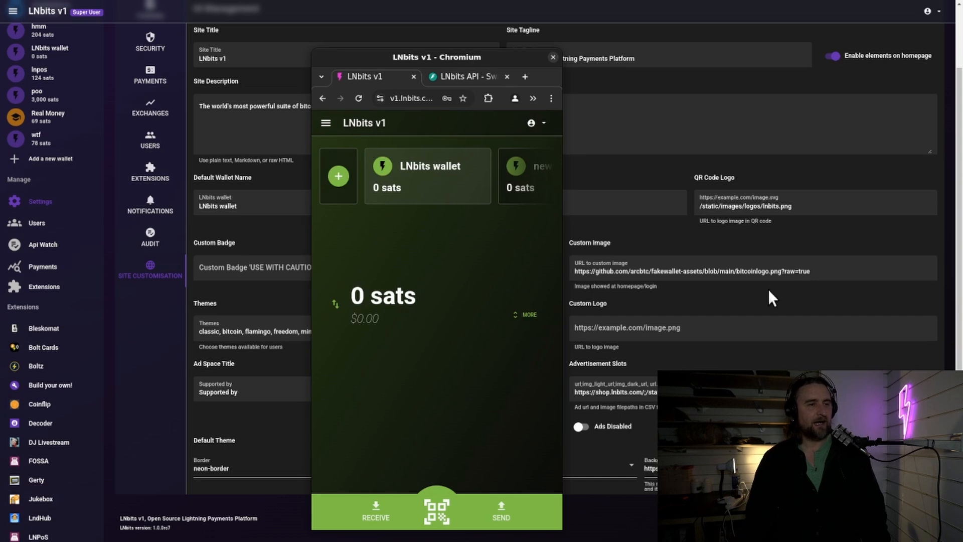
# - Bring the super user's site customisation window forward, switch to OBS Studio and activate Scene 3 2
pyautogui.click(687, 177)
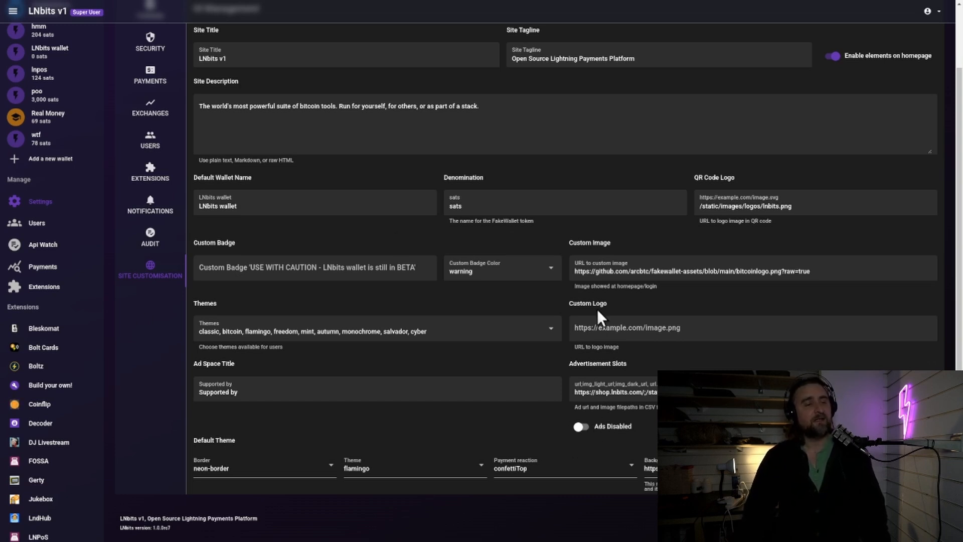
pyautogui.hotkey('alt', 'Tab')
pyautogui.hotkey('alt', 'Tab')
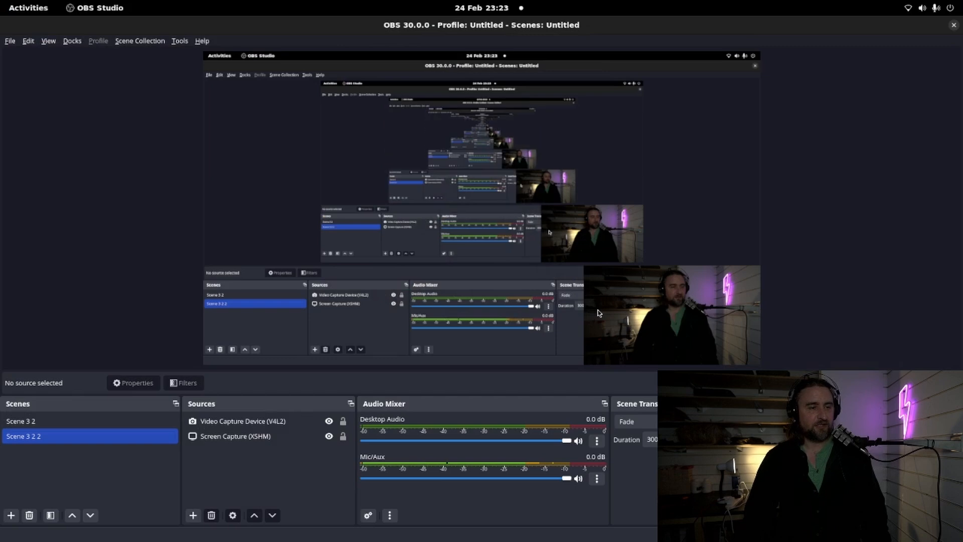
pyautogui.click(126, 422)
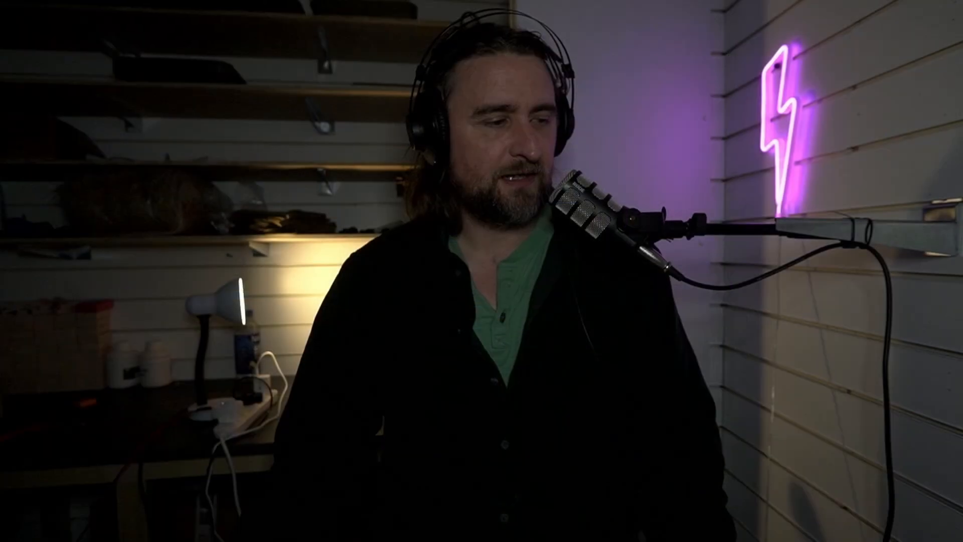